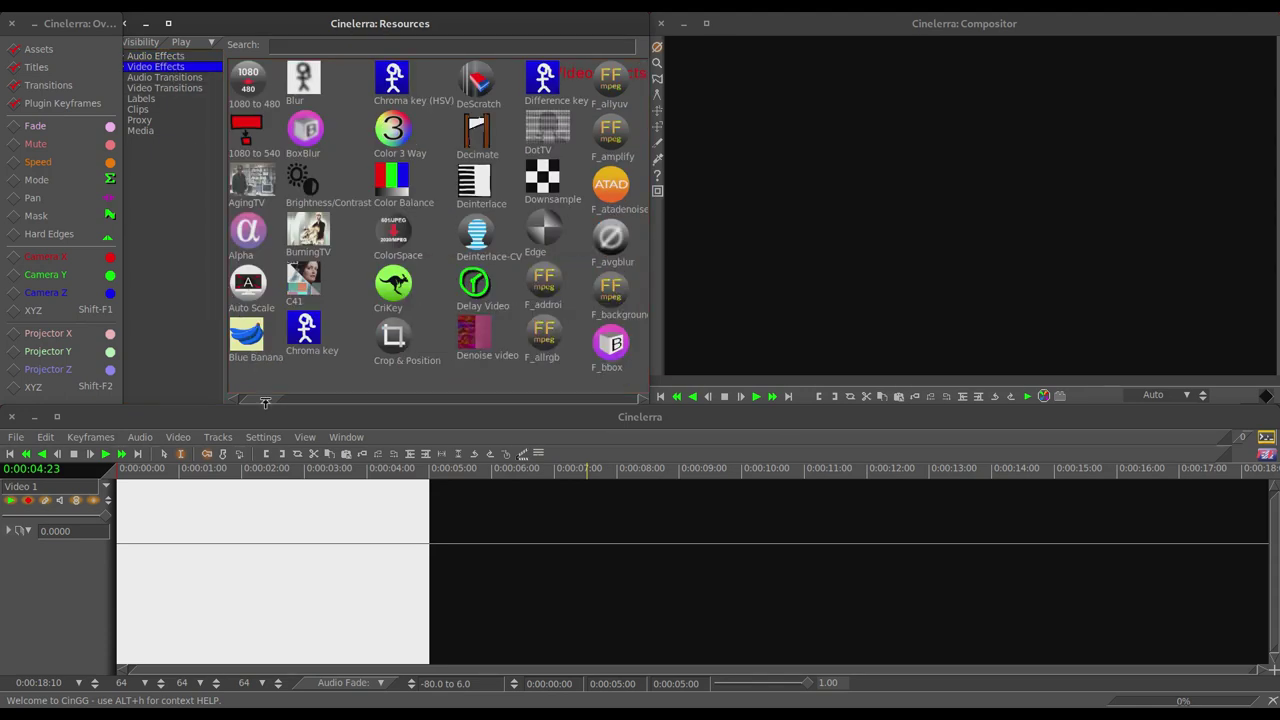
# Step: Add the Gradient, Translate and Title video effects to the highlighted five-second region of the Video 1 track
pyautogui.moveTo(266, 401); pyautogui.dragTo(543, 398)
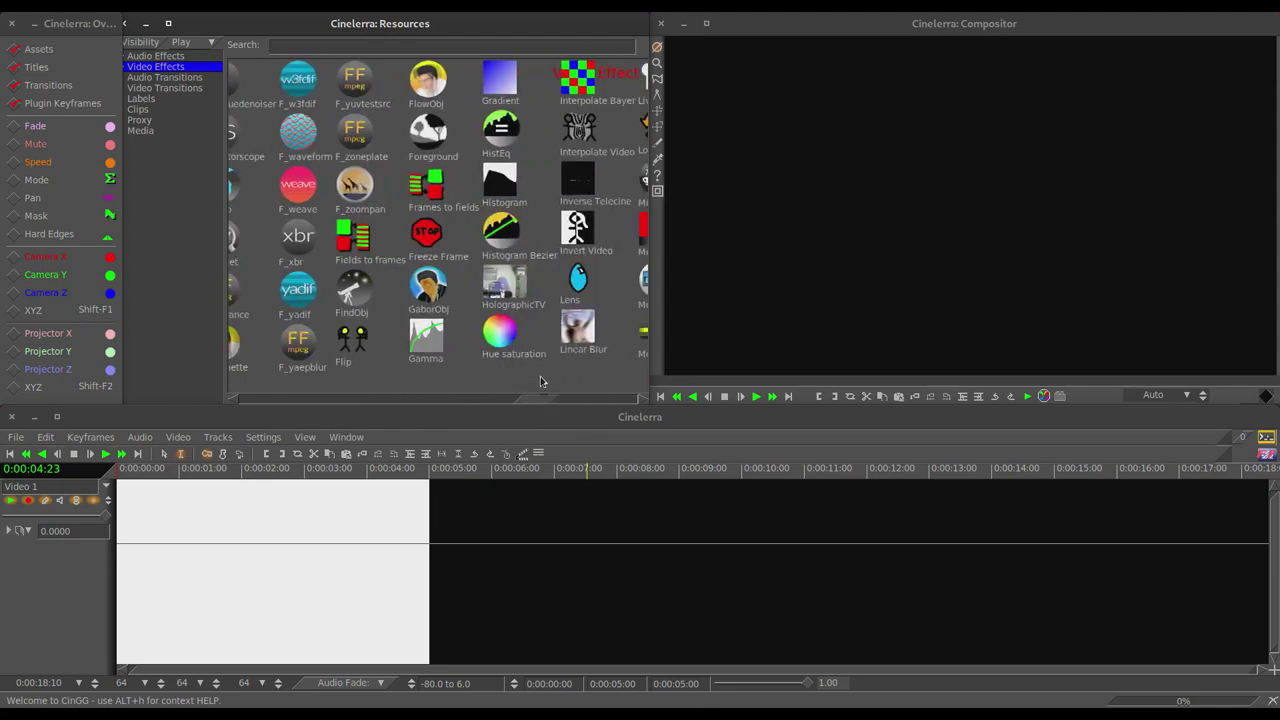
pyautogui.moveTo(500, 80); pyautogui.dragTo(281, 500)
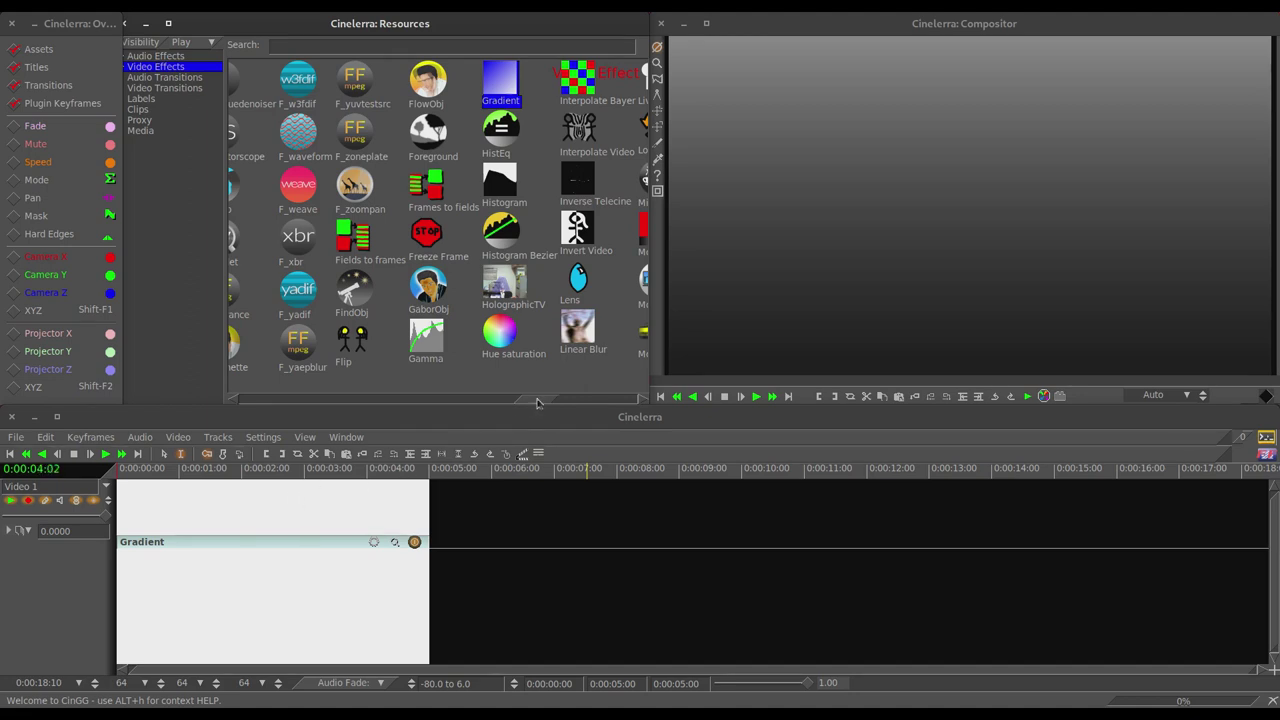
pyautogui.moveTo(538, 402); pyautogui.dragTo(600, 399)
pyautogui.moveTo(563, 340); pyautogui.dragTo(366, 492)
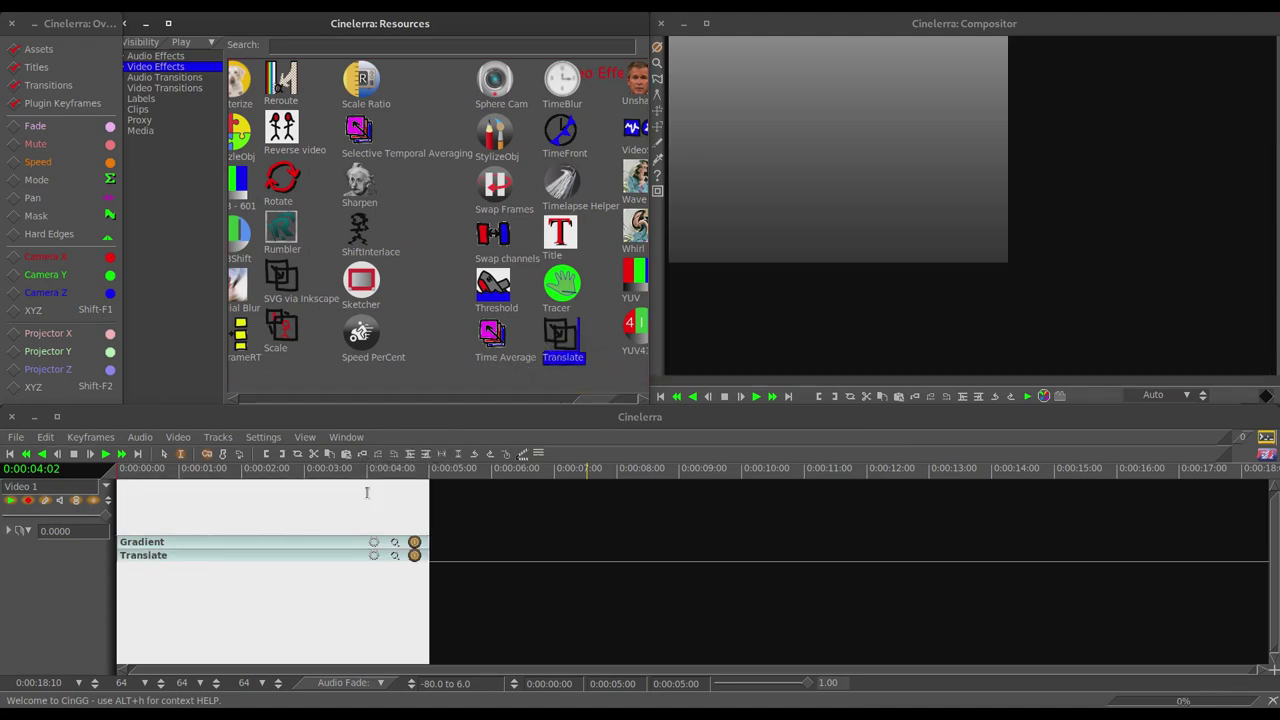
pyautogui.moveTo(560, 236); pyautogui.dragTo(337, 496)
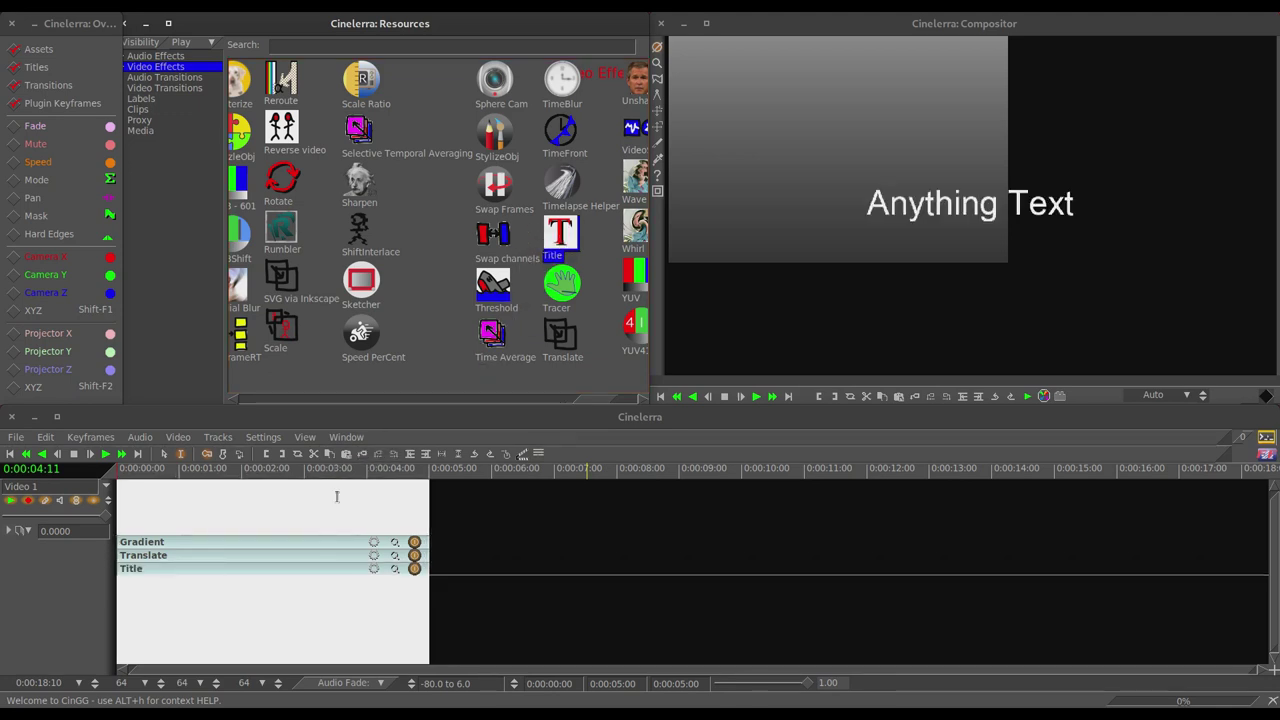
# Step: At 0:00:01:00 on the timeline, set the Translate effect's input width to 1280 and input height to 720
pyautogui.click(181, 476)
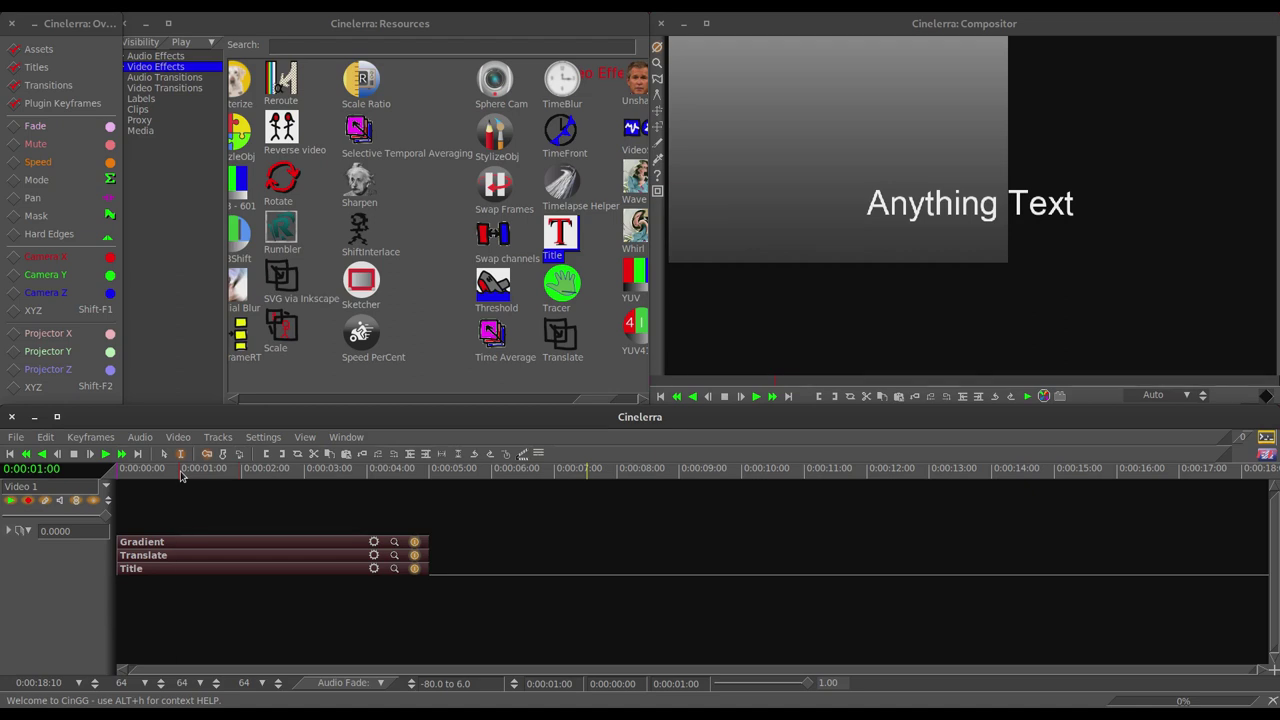
pyautogui.click(394, 556)
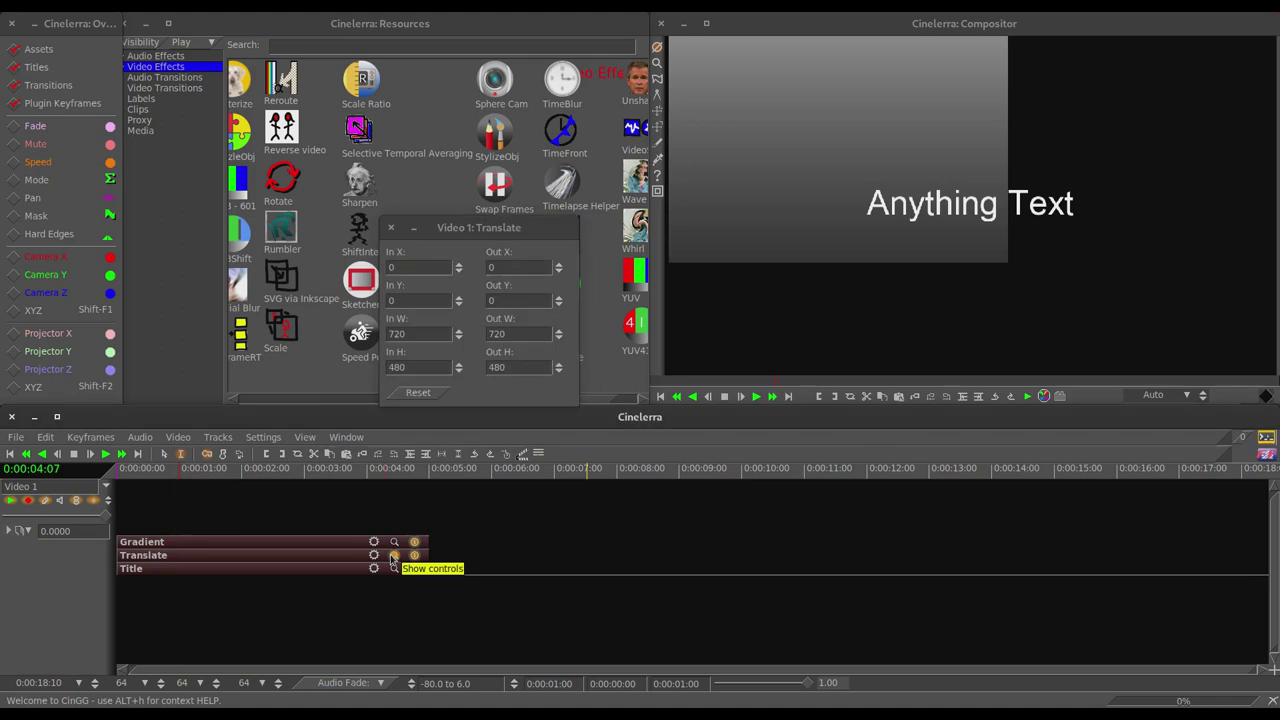
pyautogui.doubleClick(409, 334)
pyautogui.write('1280')
pyautogui.moveTo(420, 367); pyautogui.dragTo(374, 367)
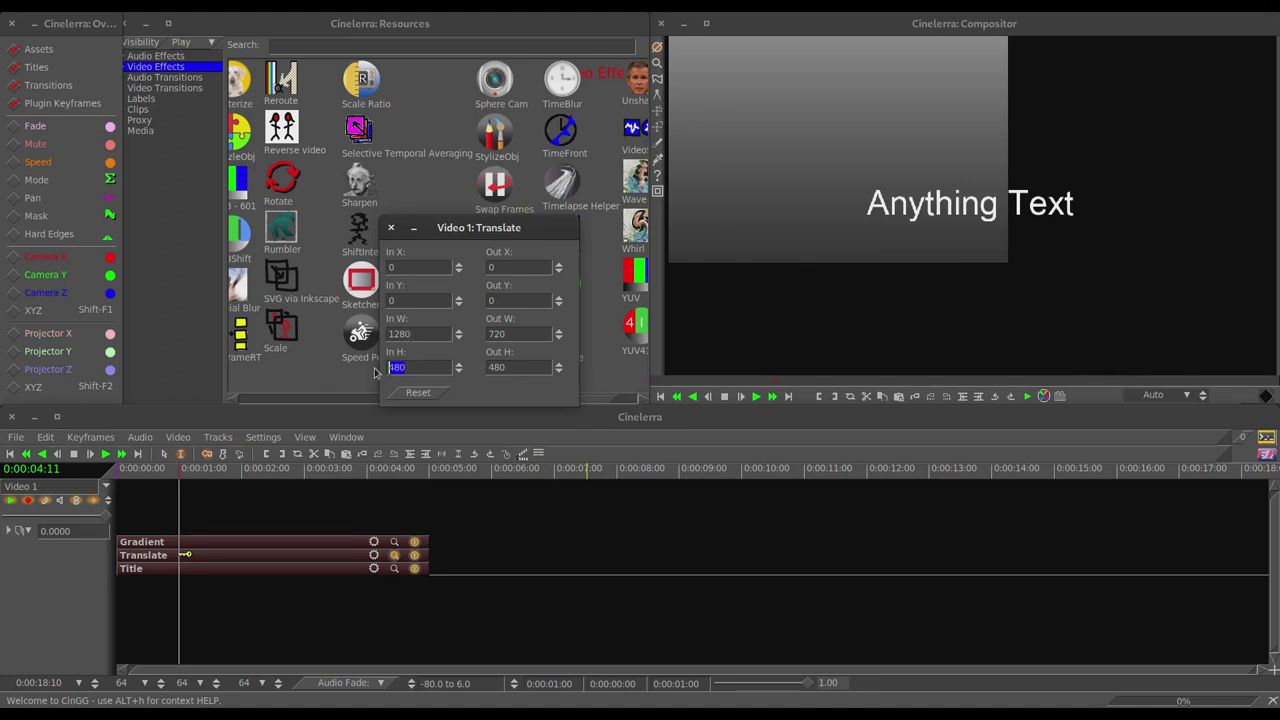
pyautogui.write('720')
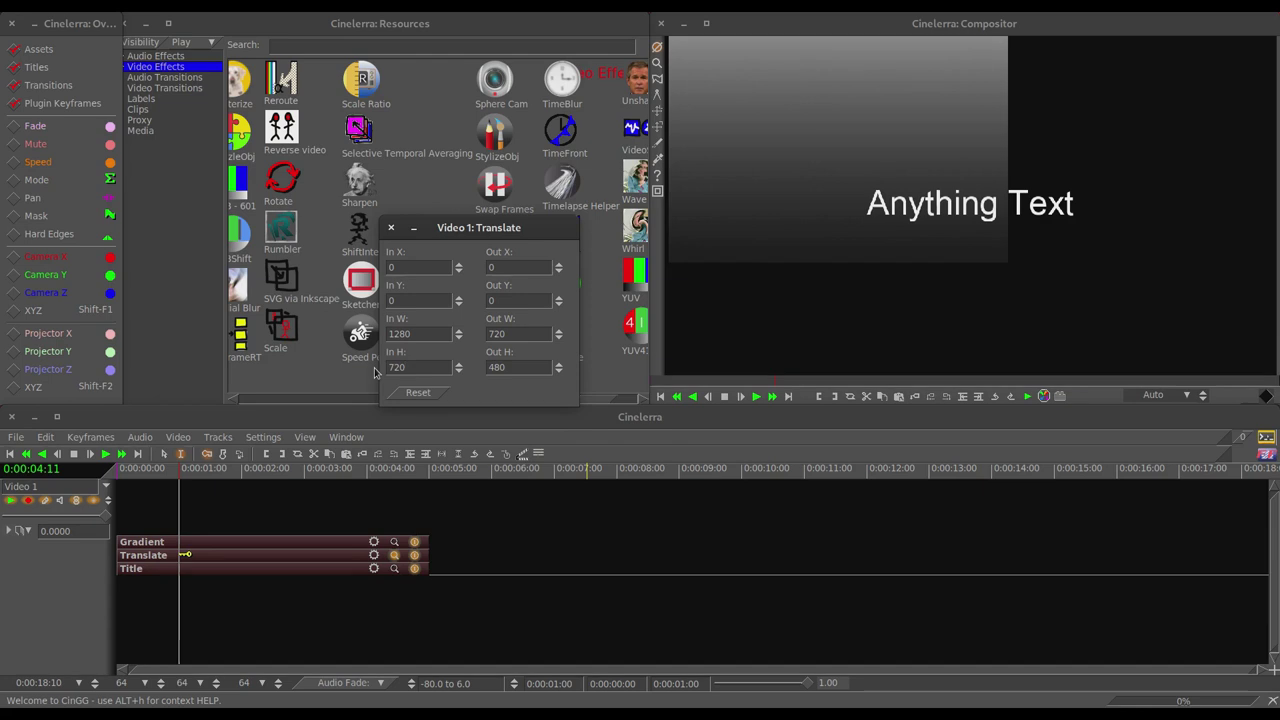
# Step: Set the Translate effect's output width to 660, output height to 120 and output Y to 580
pyautogui.doubleClick(521, 333)
pyautogui.write('6')
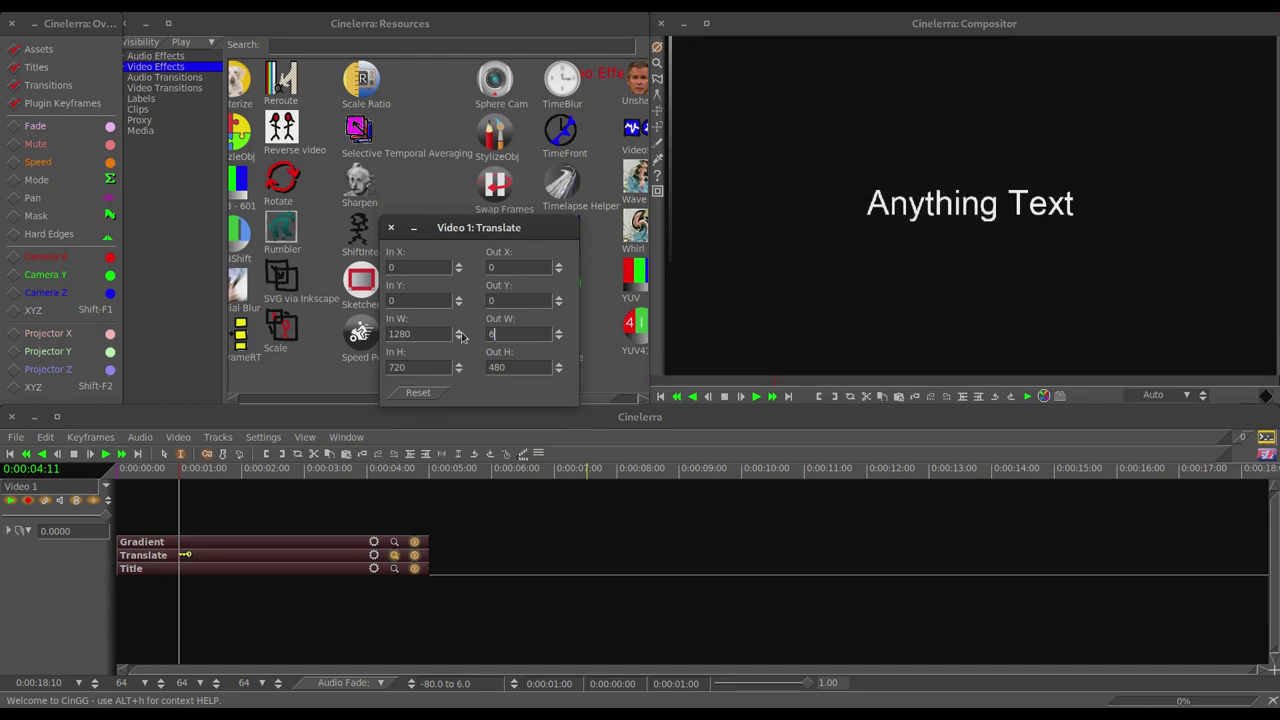
pyautogui.write('60')
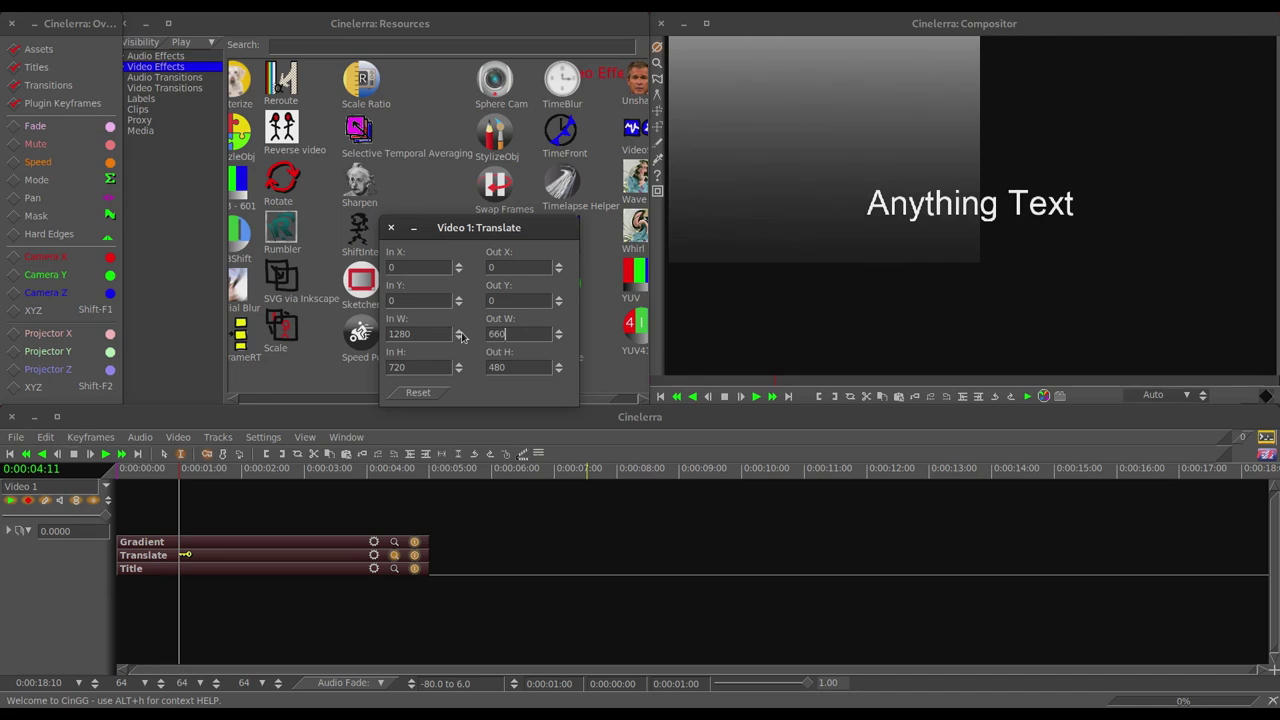
pyautogui.doubleClick(520, 367)
pyautogui.write('120')
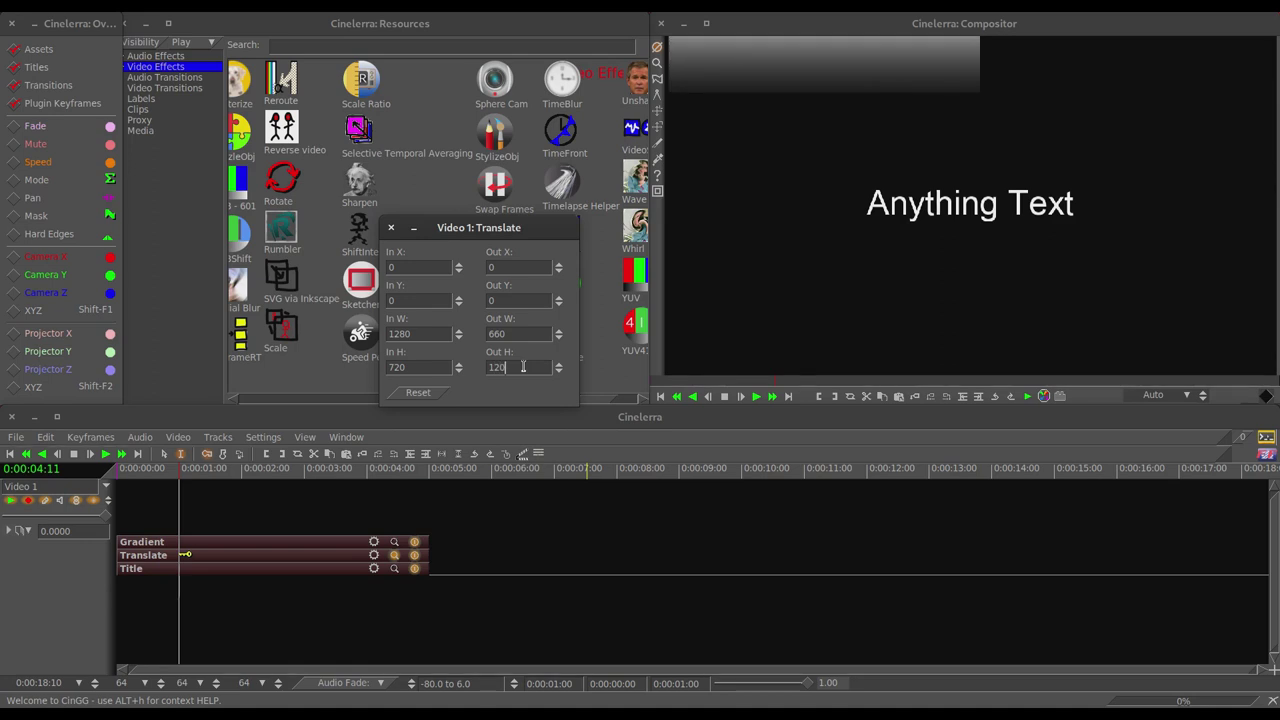
pyautogui.doubleClick(507, 300)
pyautogui.write('500')
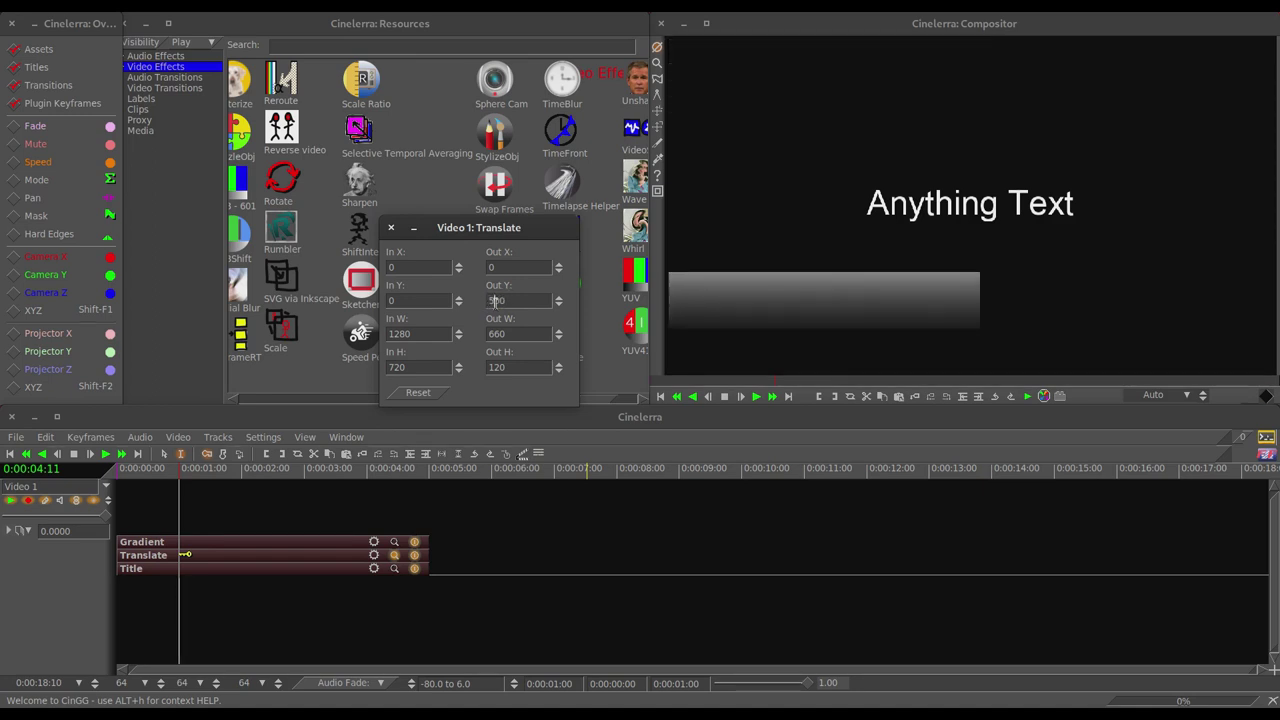
pyautogui.write('580')
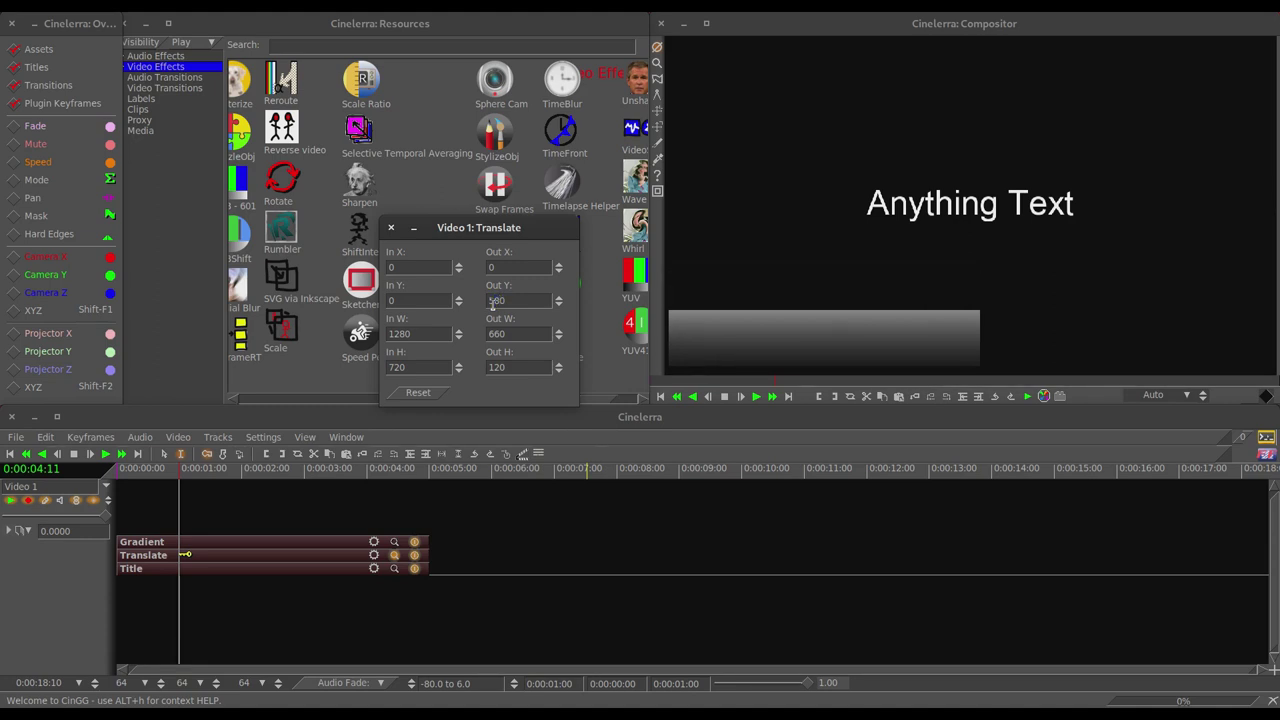
pyautogui.click(390, 230)
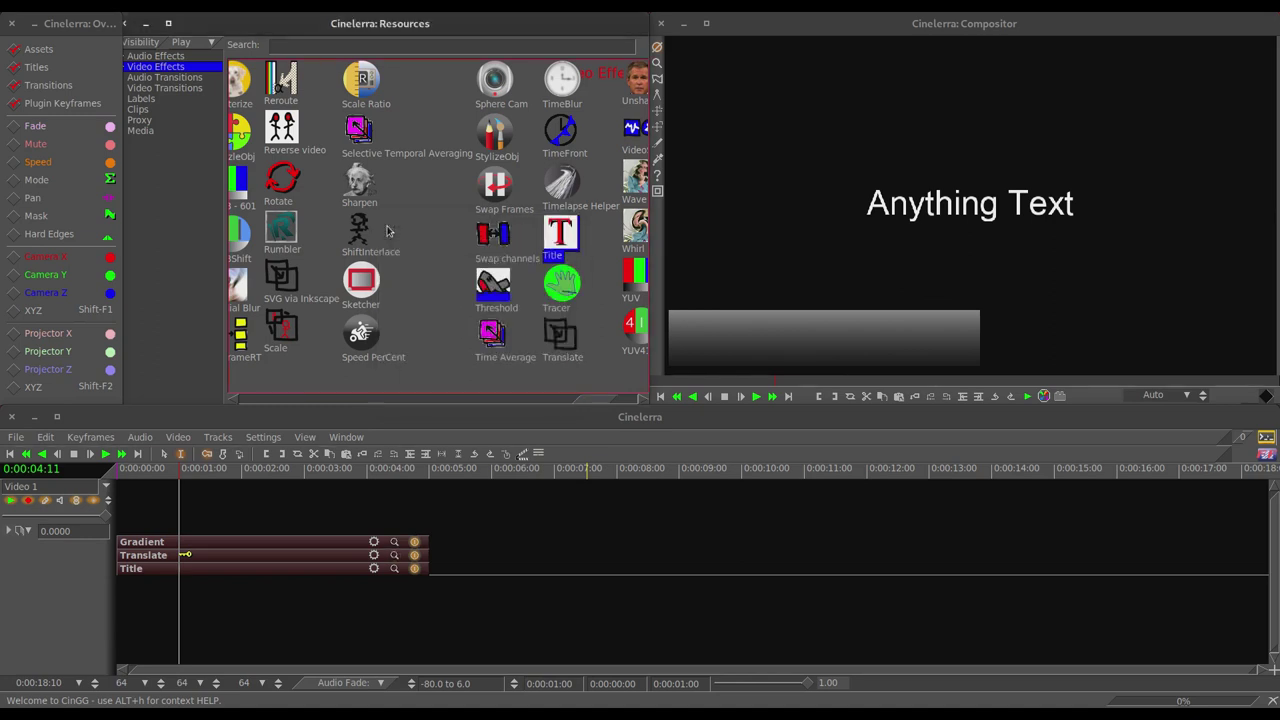
# Step: Enable Drag for the Title effect, size its text box 600 by 100, and move it onto the gradient bar at about X -8.5, Y 593.5
pyautogui.click(394, 569)
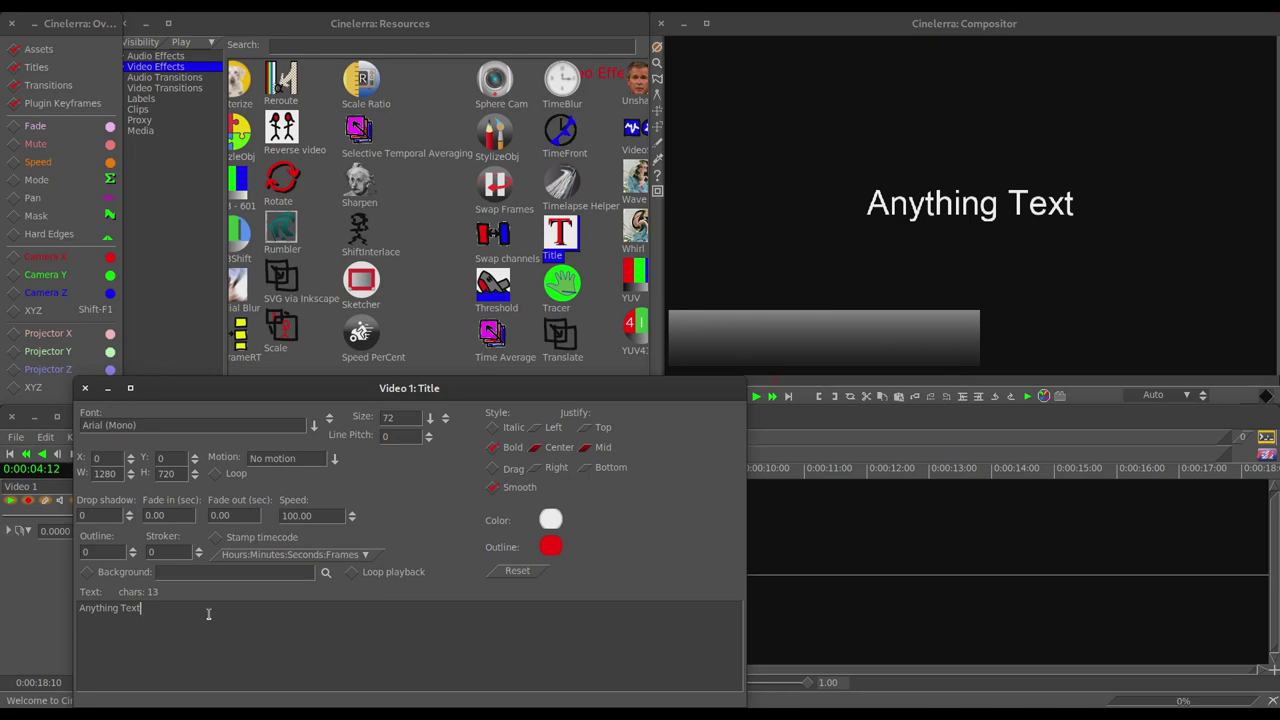
pyautogui.click(491, 468)
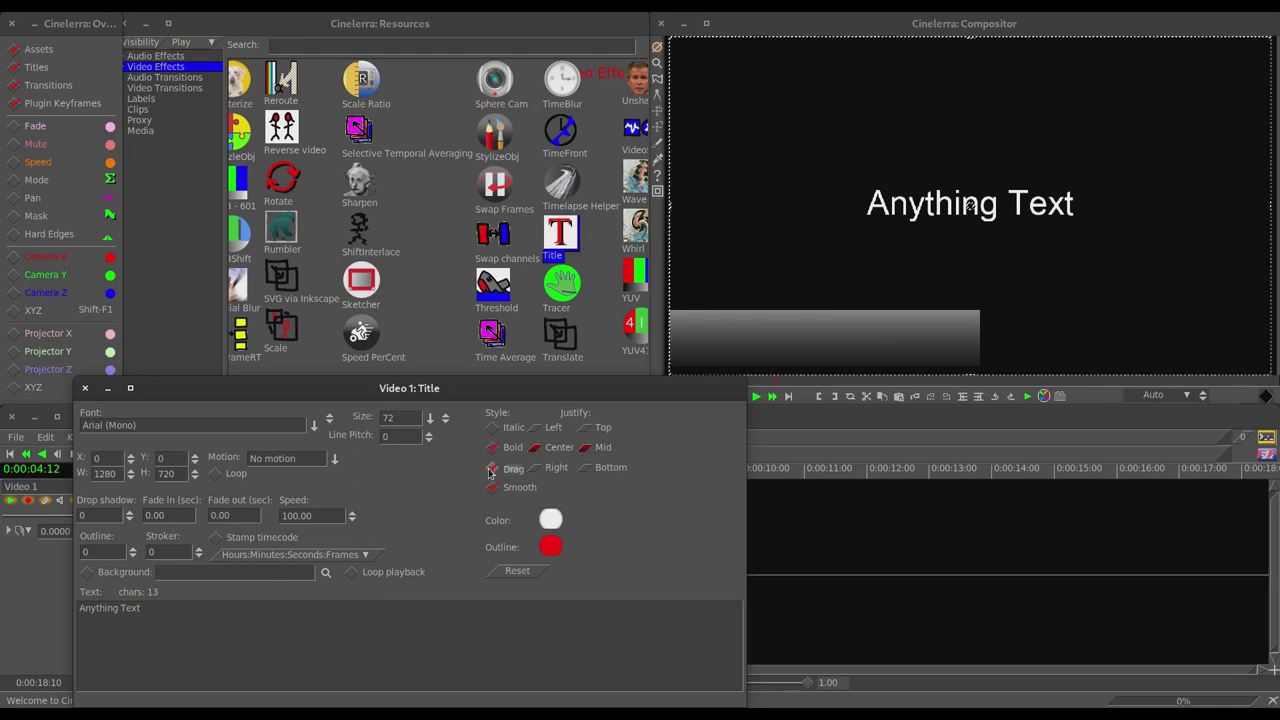
pyautogui.doubleClick(117, 473)
pyautogui.write('600')
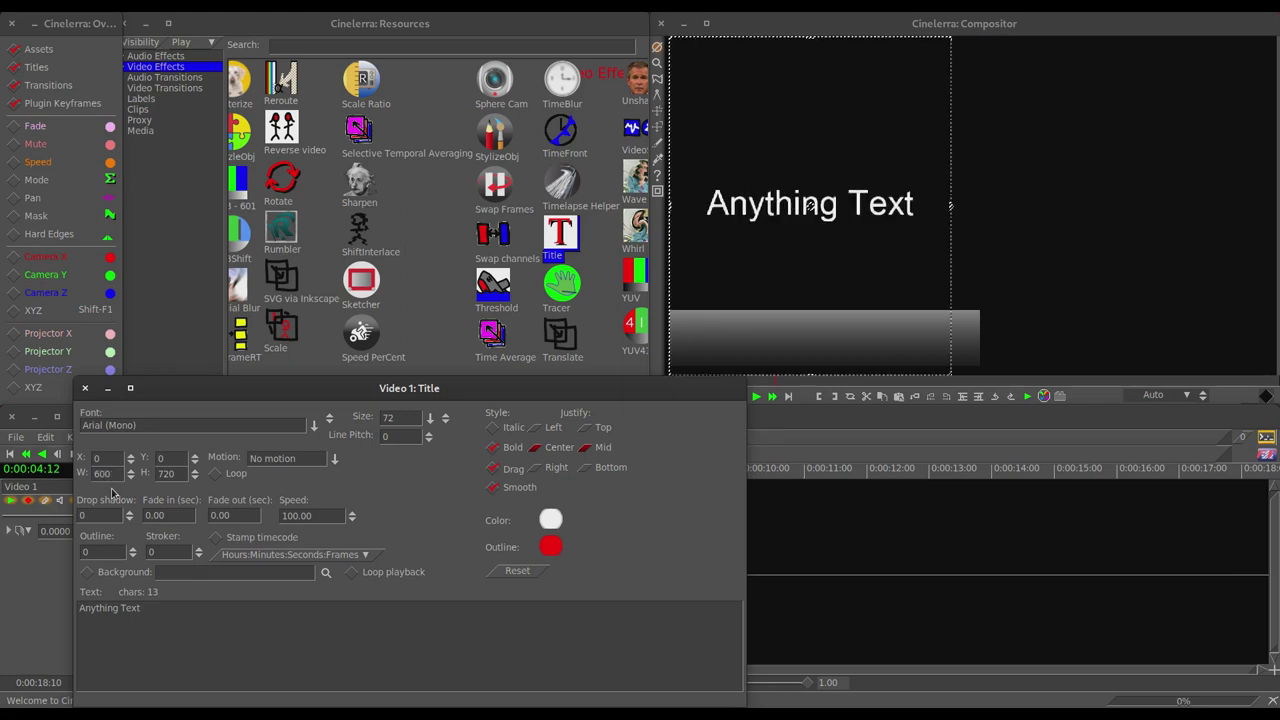
pyautogui.doubleClick(179, 474)
pyautogui.write('100')
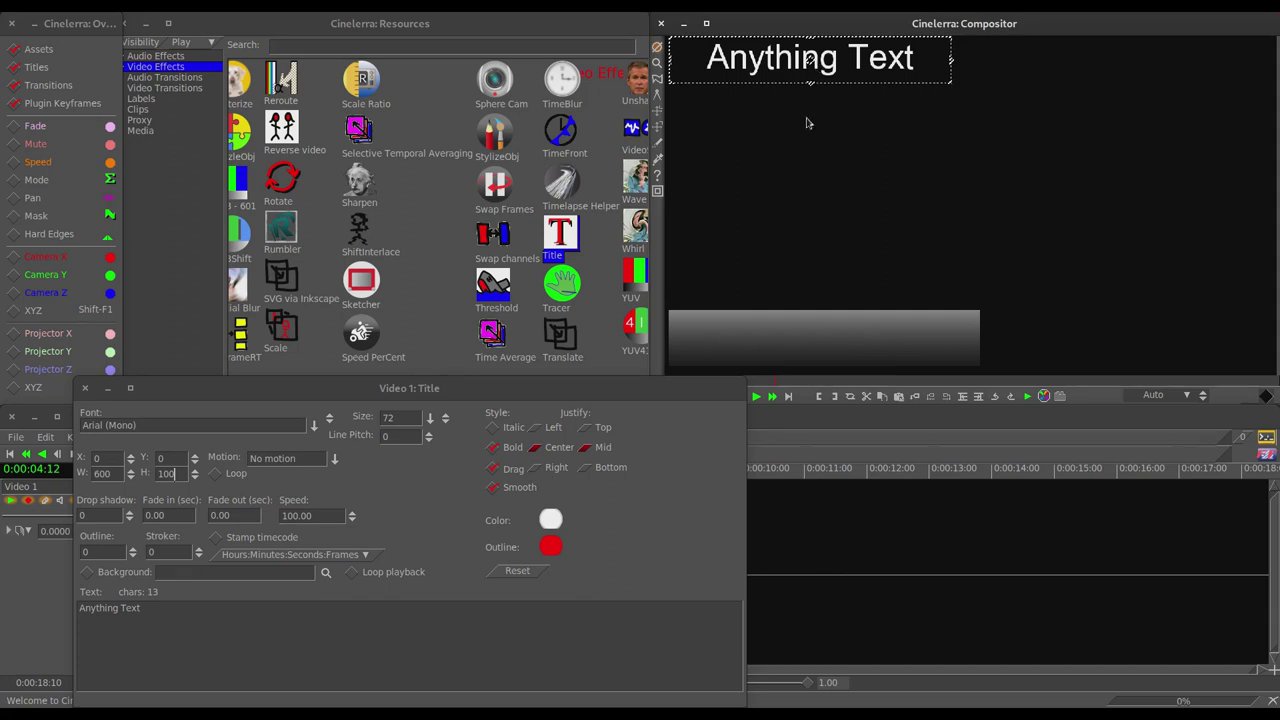
pyautogui.moveTo(812, 70); pyautogui.dragTo(810, 342)
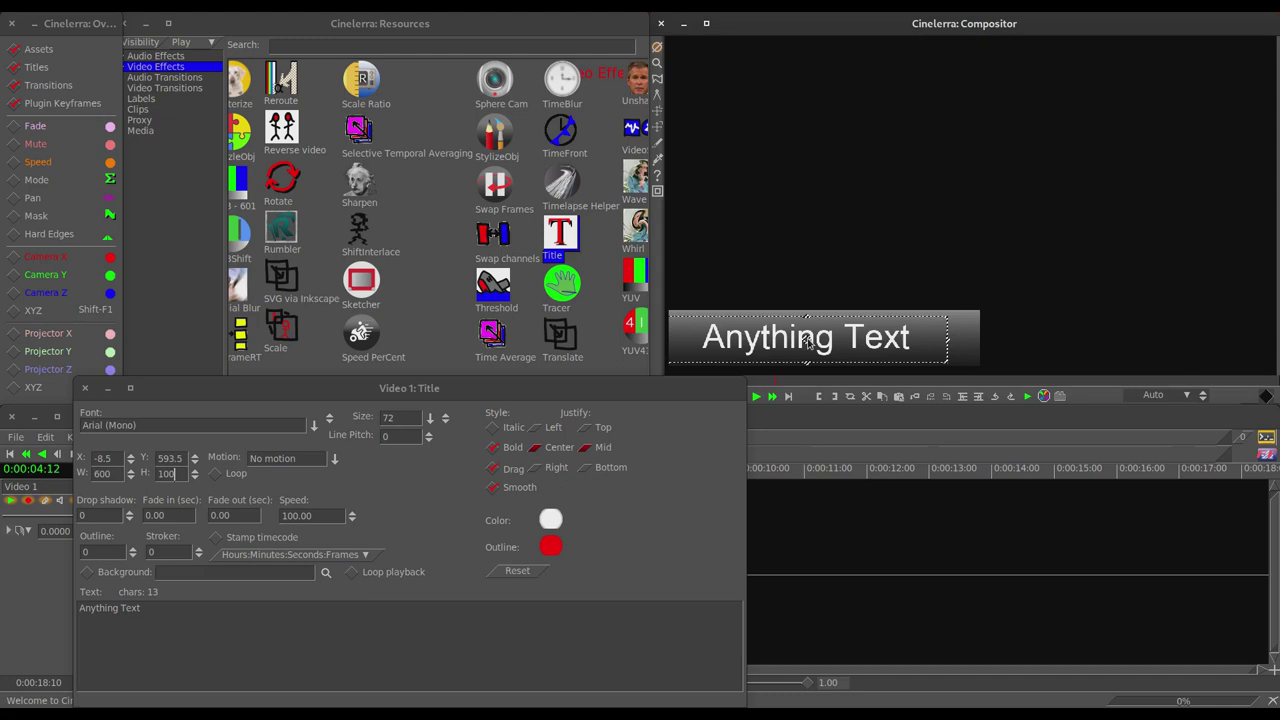
# Step: Set the title's fade in and fade out to 1 second each
pyautogui.tripleClick(175, 515)
pyautogui.write('1')
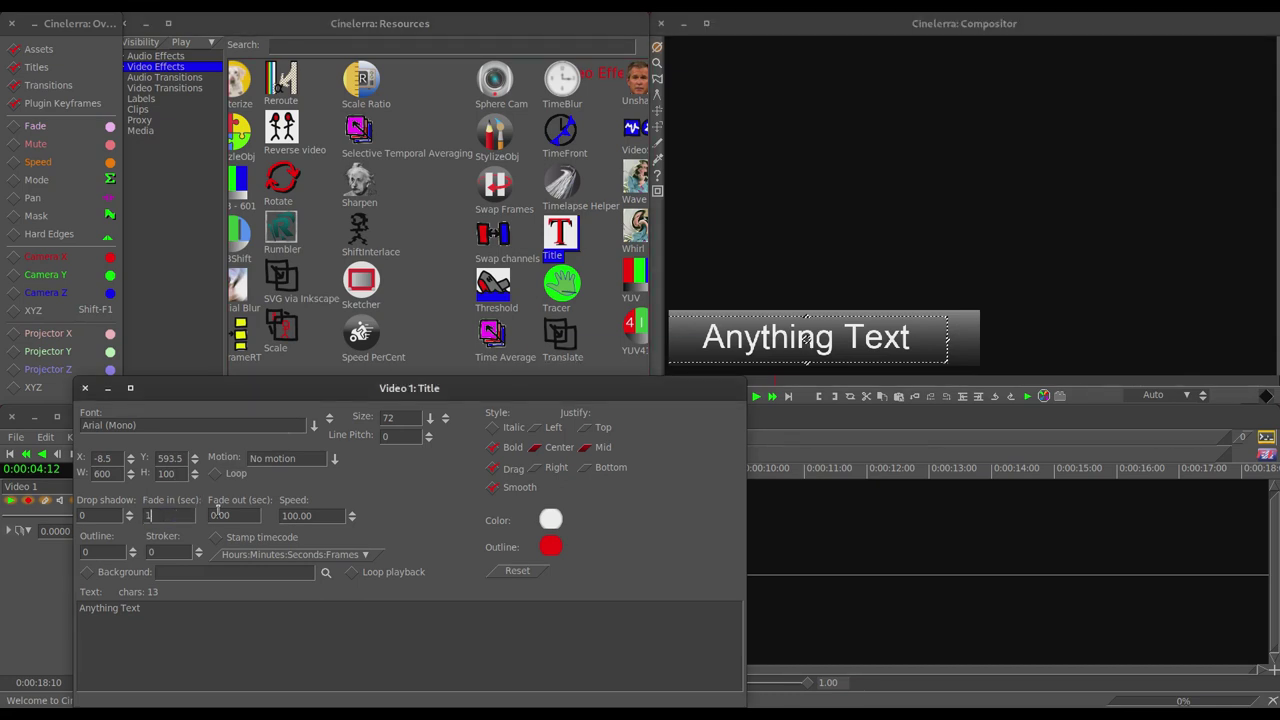
pyautogui.tripleClick(244, 516)
pyautogui.write('1')
pyautogui.click(85, 387)
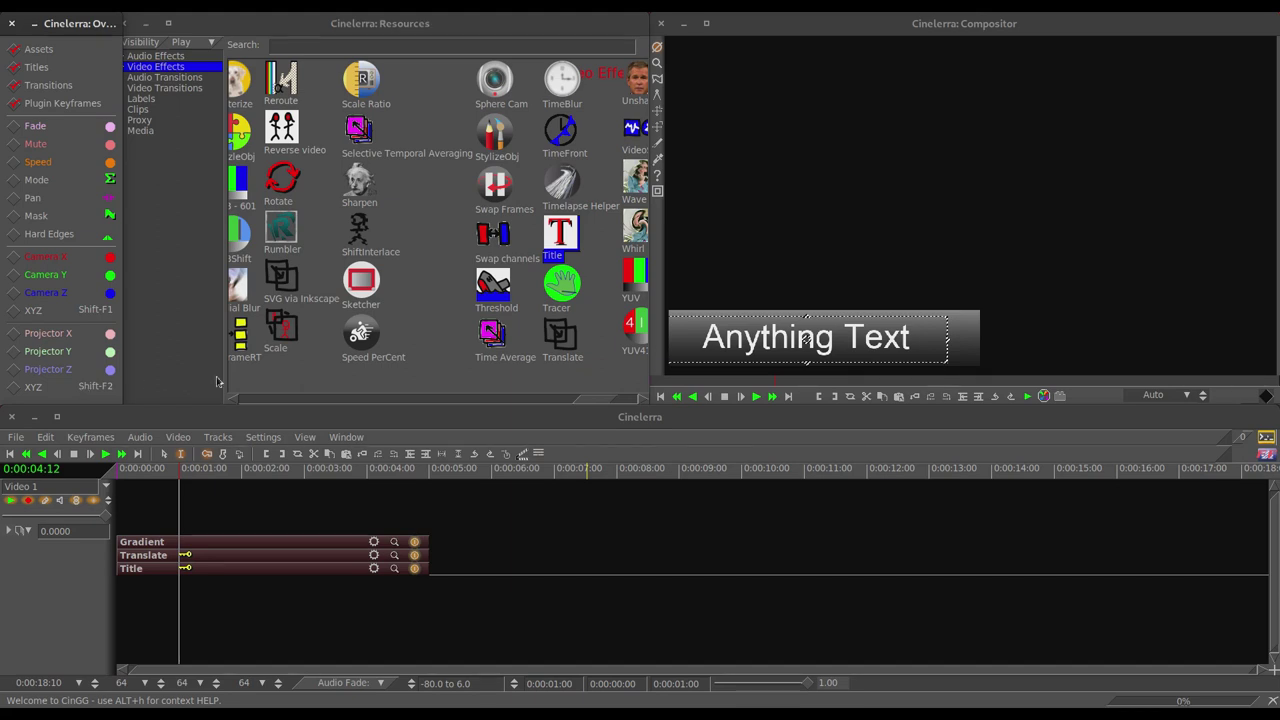
# Step: Set the Gradient effect's inner color to the red swatch ffbf3f3f
pyautogui.click(395, 543)
pyautogui.click(385, 400)
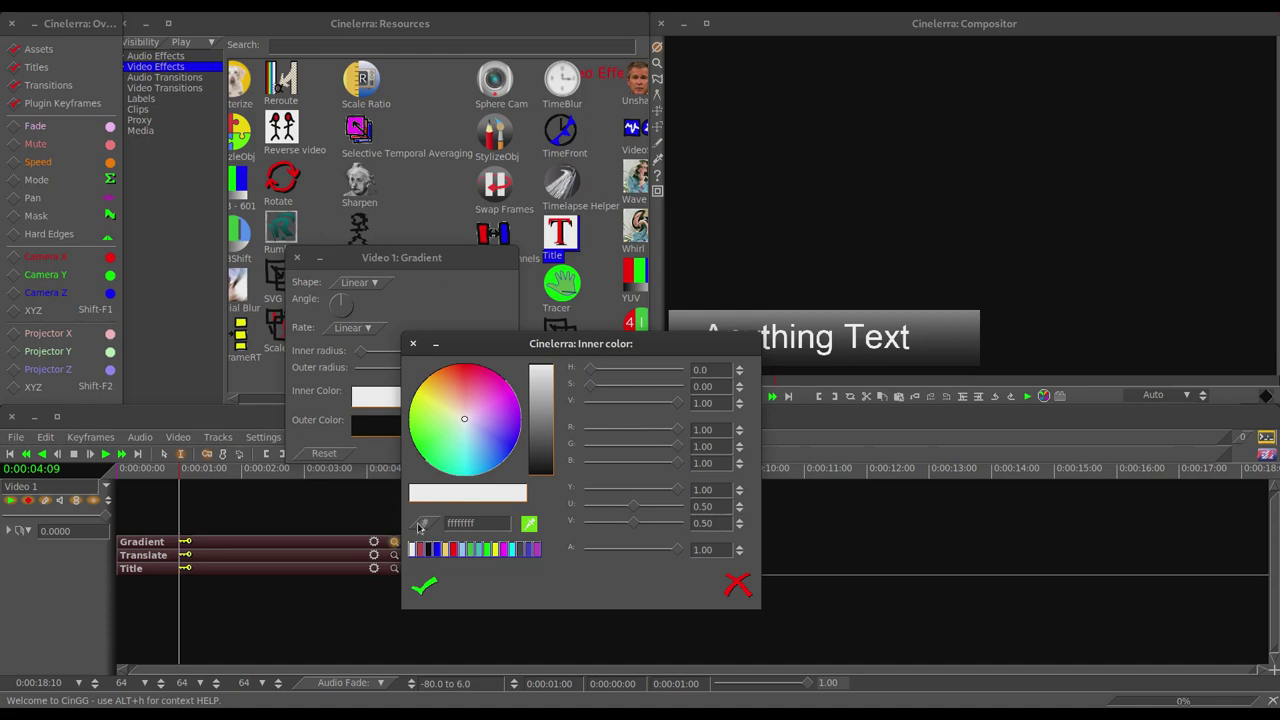
pyautogui.click(421, 549)
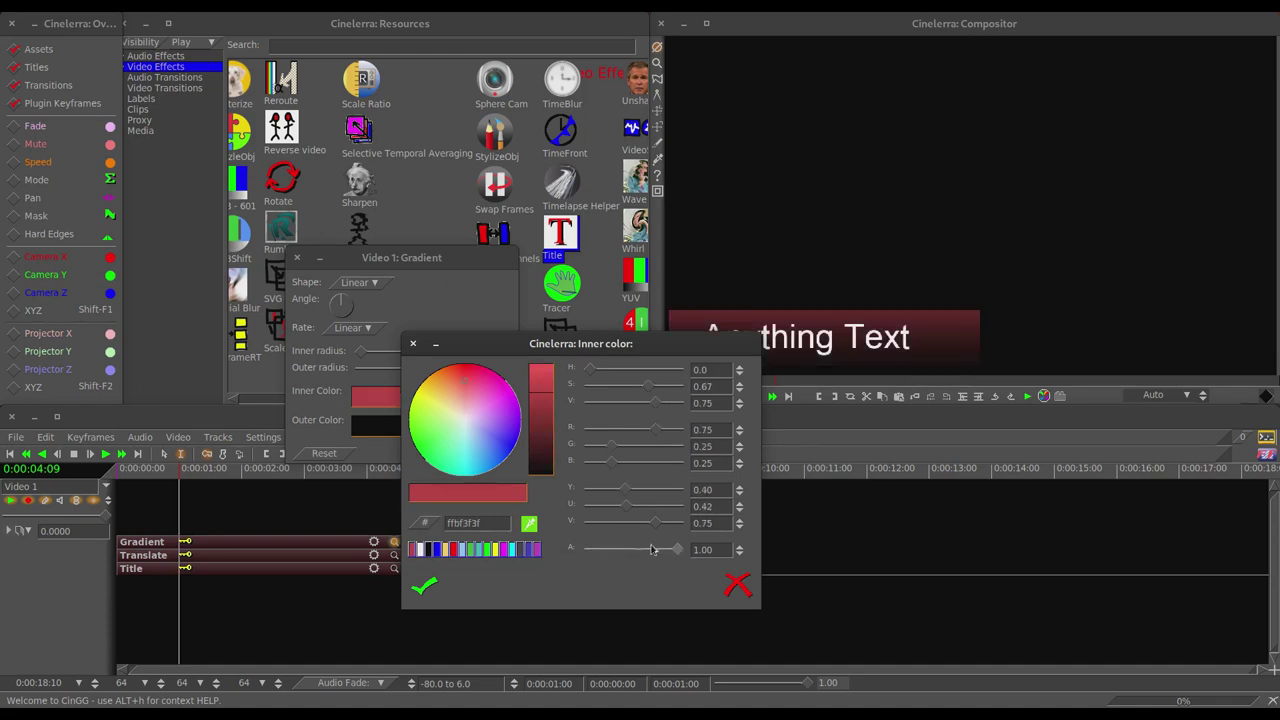
pyautogui.click(426, 587)
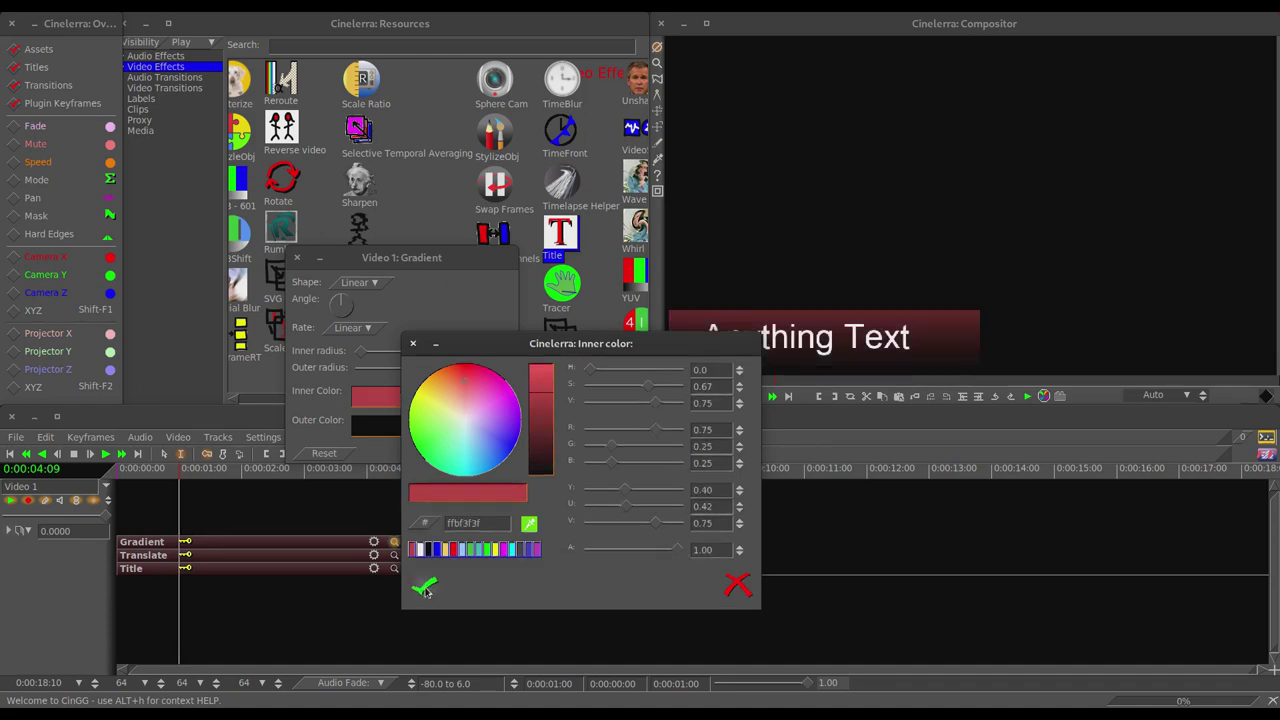
# Step: Set the gradient's outer color to transparent red 00bf3f3f and rotate its angle so the bar fades out from left to right
pyautogui.click(394, 431)
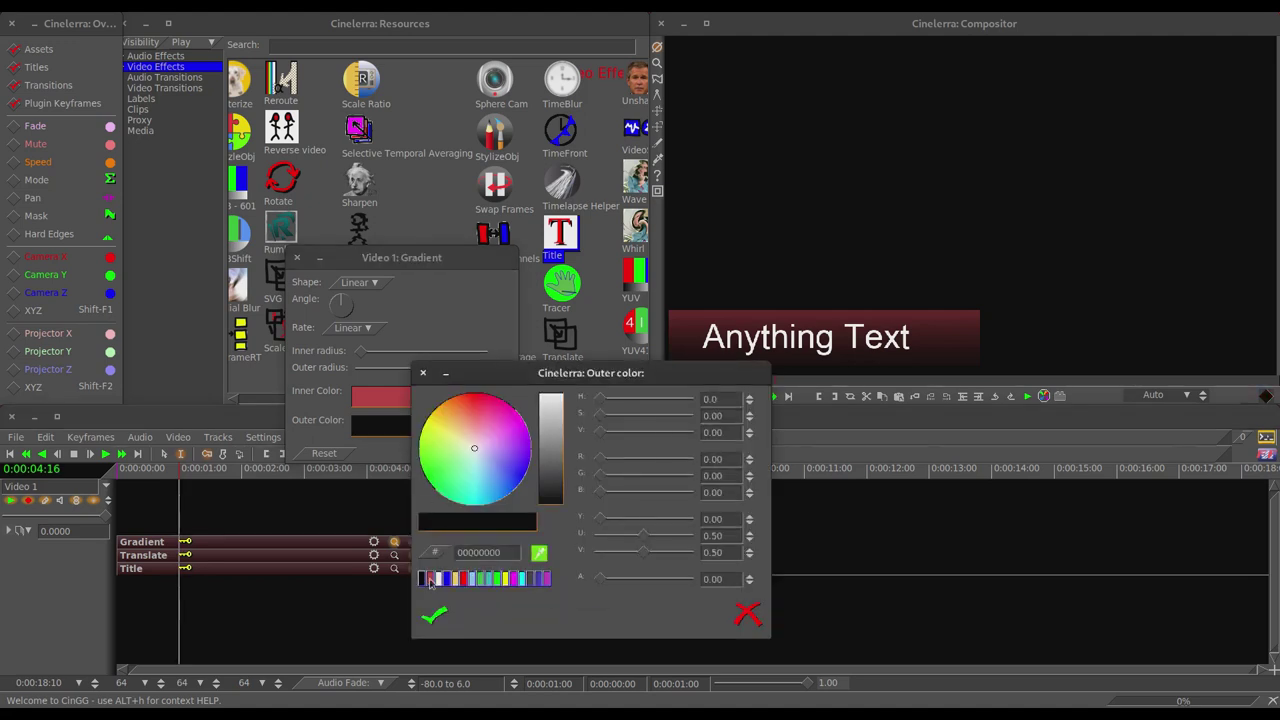
pyautogui.click(429, 582)
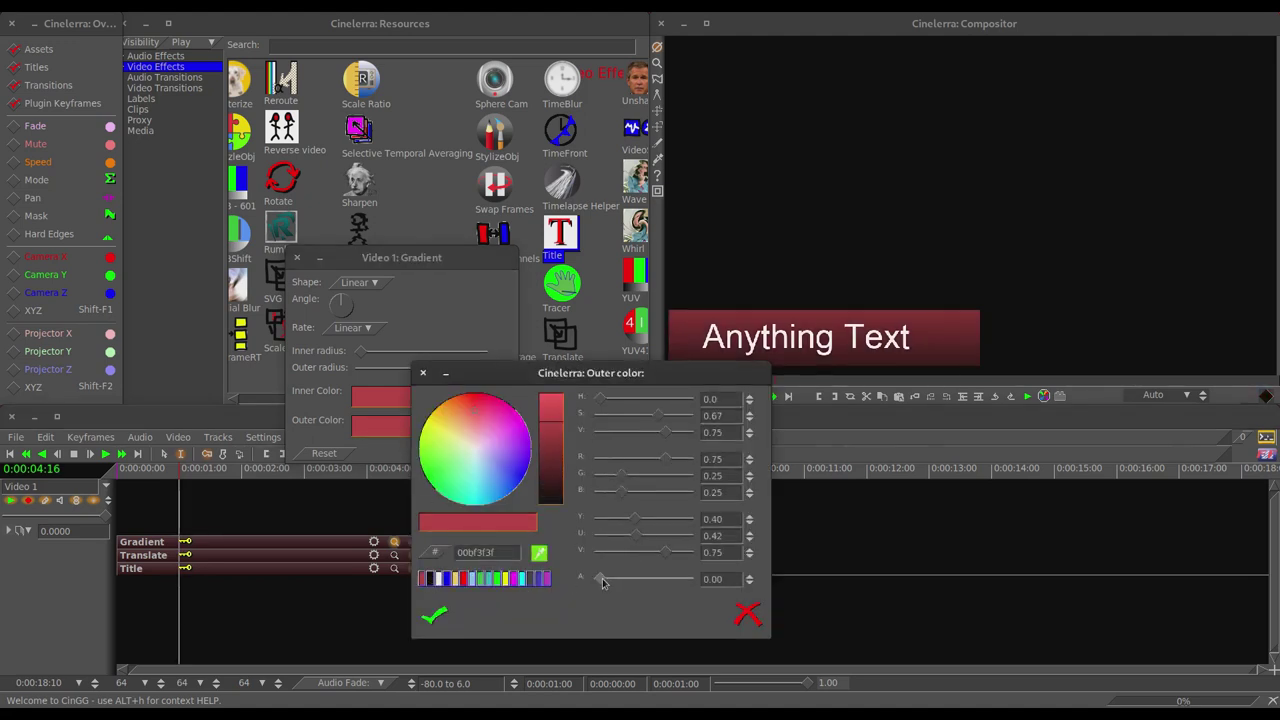
pyautogui.click(434, 614)
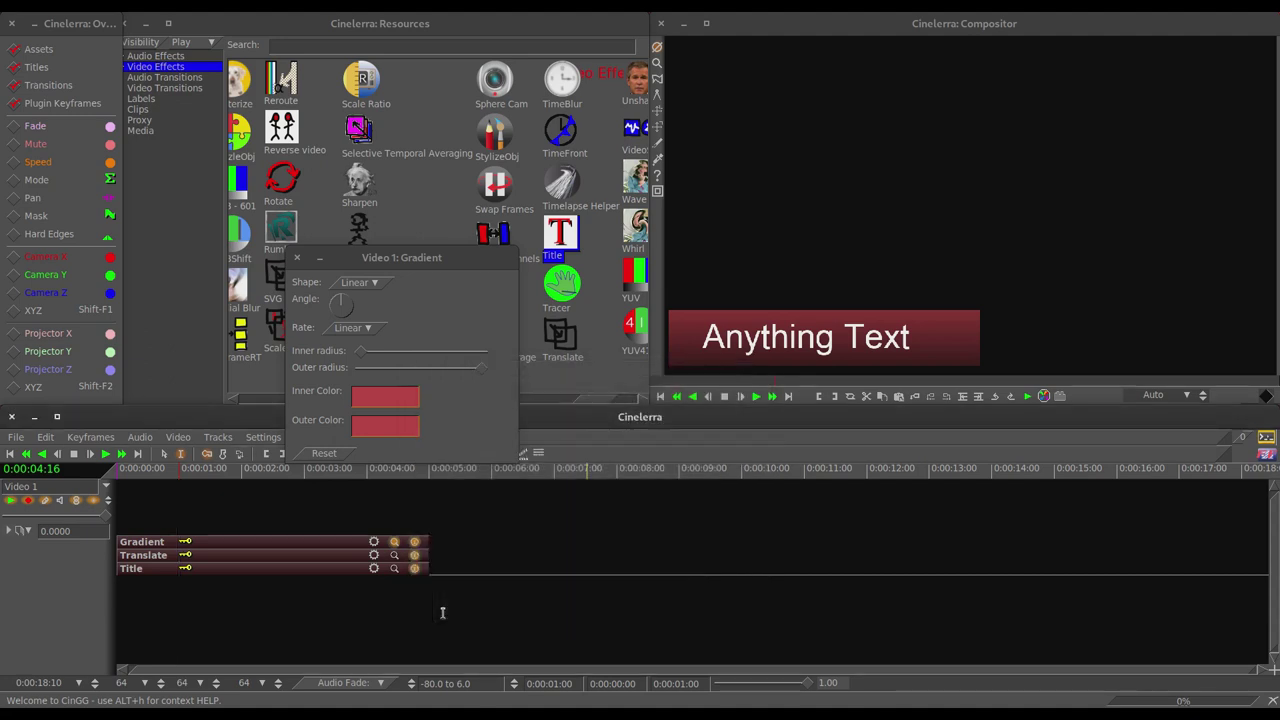
pyautogui.moveTo(343, 309); pyautogui.dragTo(155, 129)
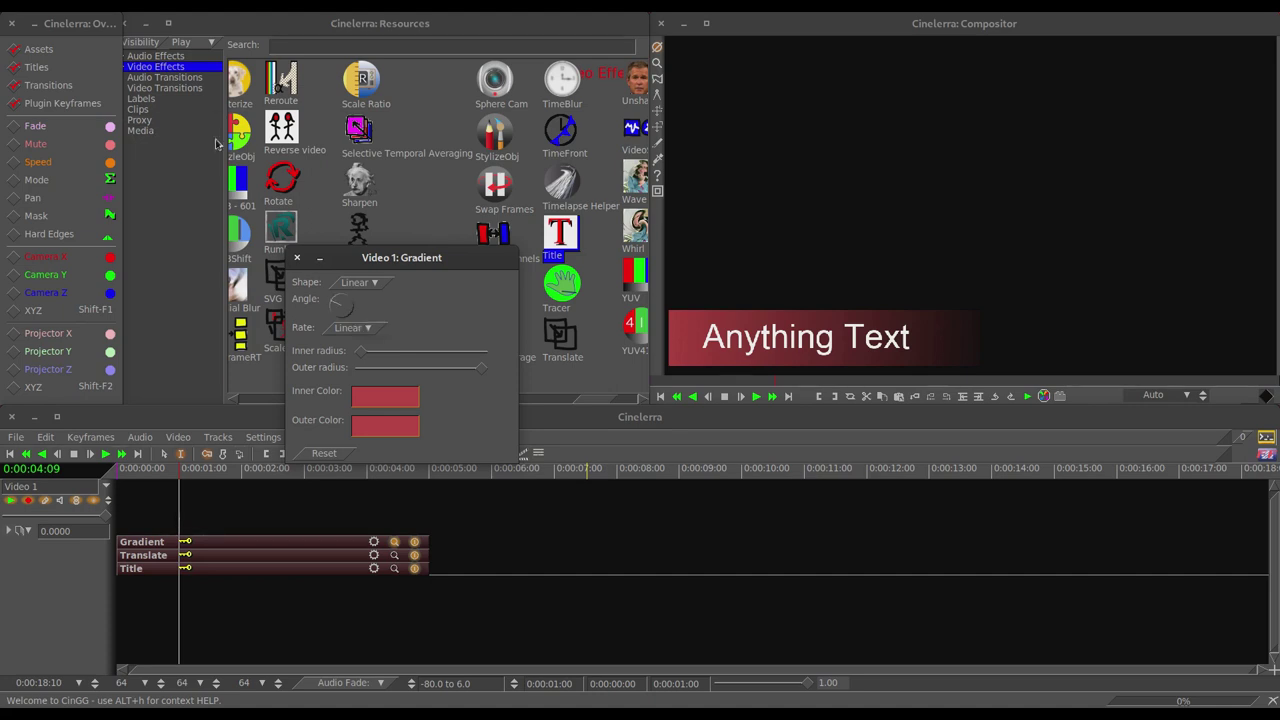
pyautogui.click(297, 258)
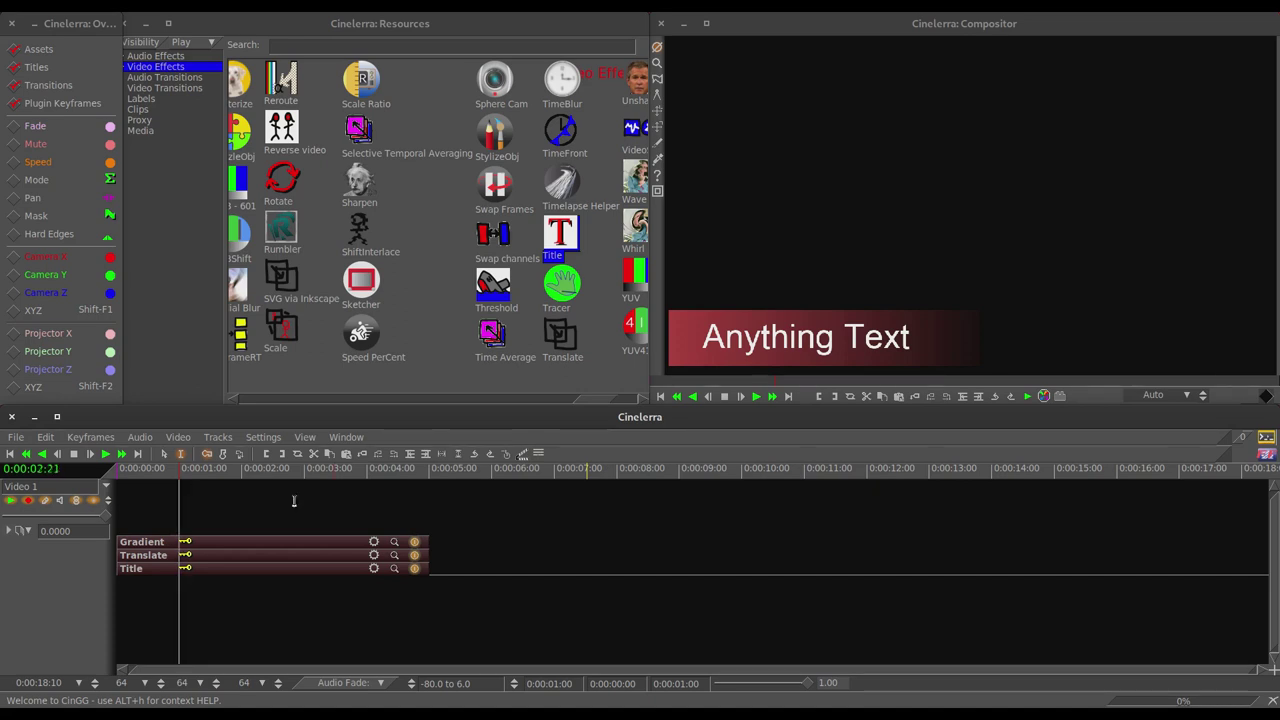
# Step: At 0:00:00:01 on the timeline, keyframe the Translate effect with an output width of 0
pyautogui.click(17, 455)
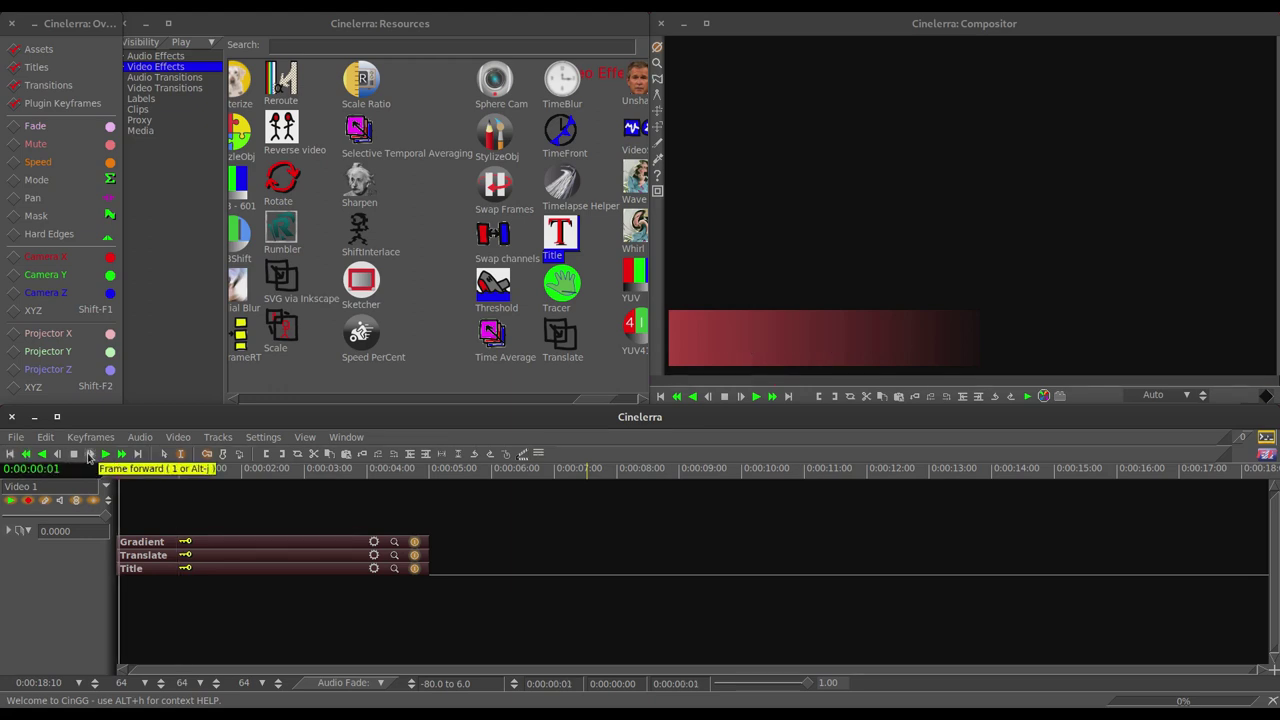
pyautogui.click(394, 555)
pyautogui.doubleClick(500, 334)
pyautogui.write('0')
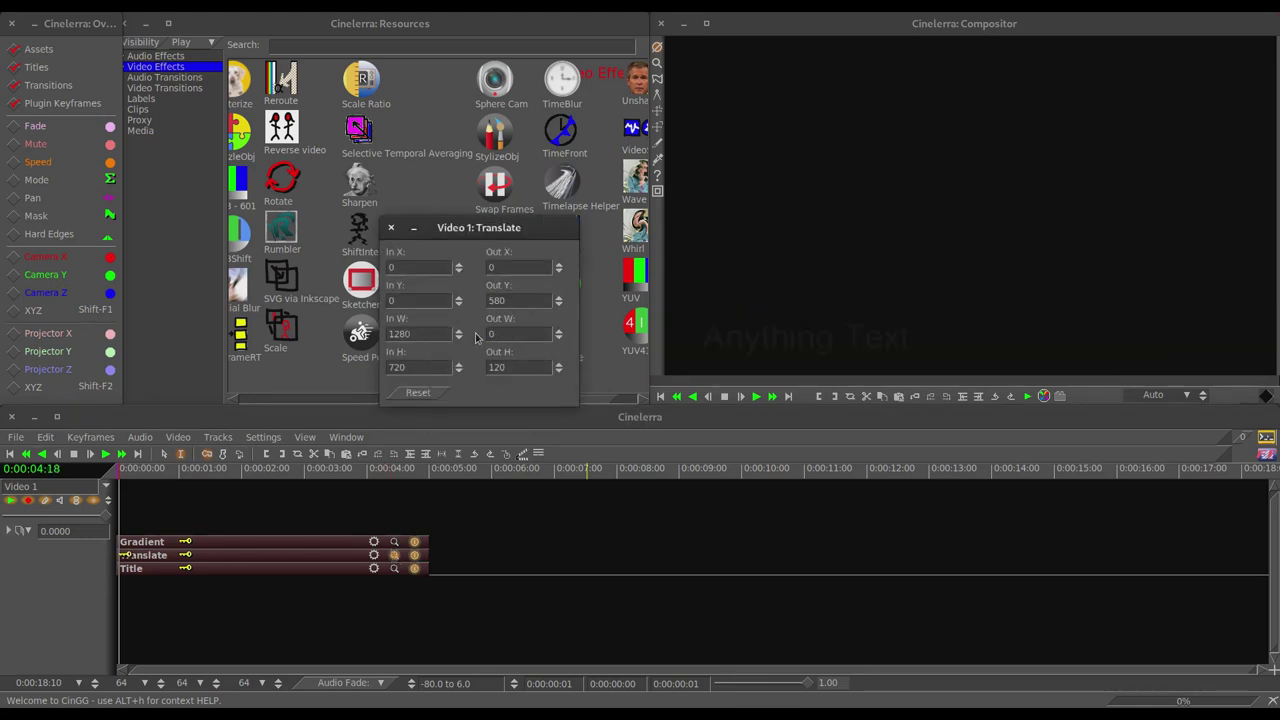
pyautogui.click(391, 227)
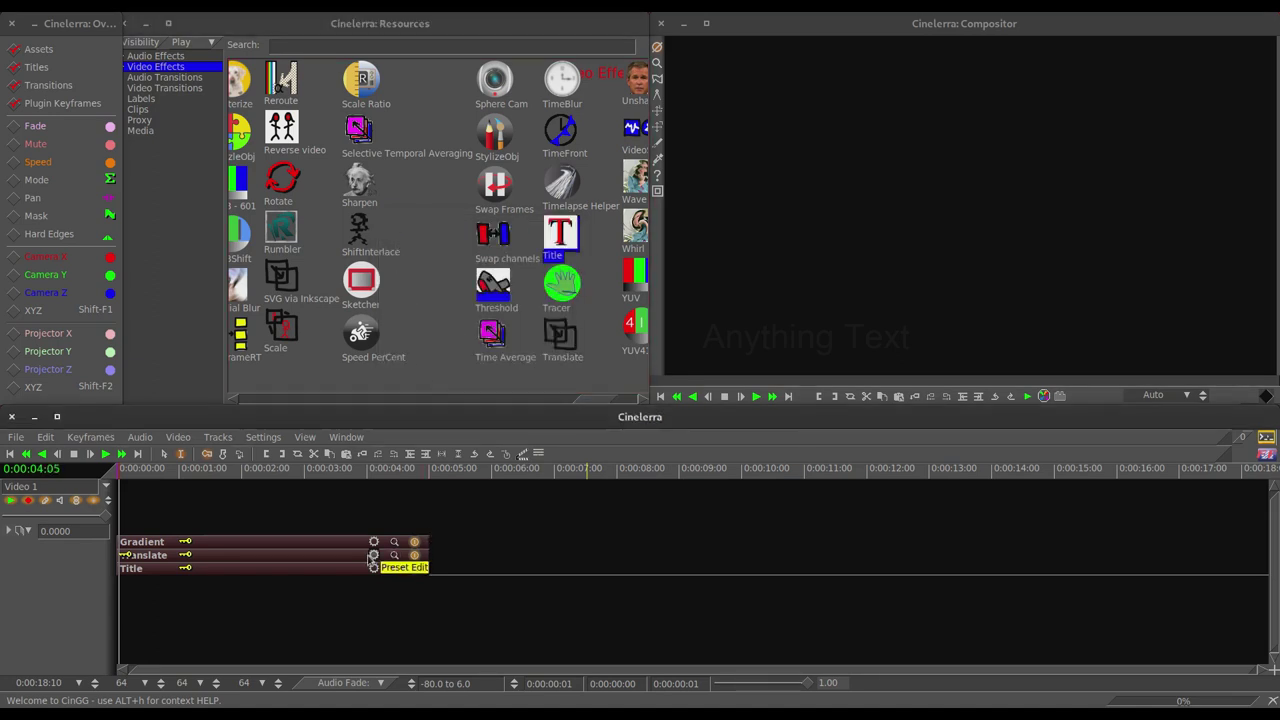
# Step: At 0:00:04:00 on the timeline, keyframe the Translate effect with an output width of 660
pyautogui.click(368, 475)
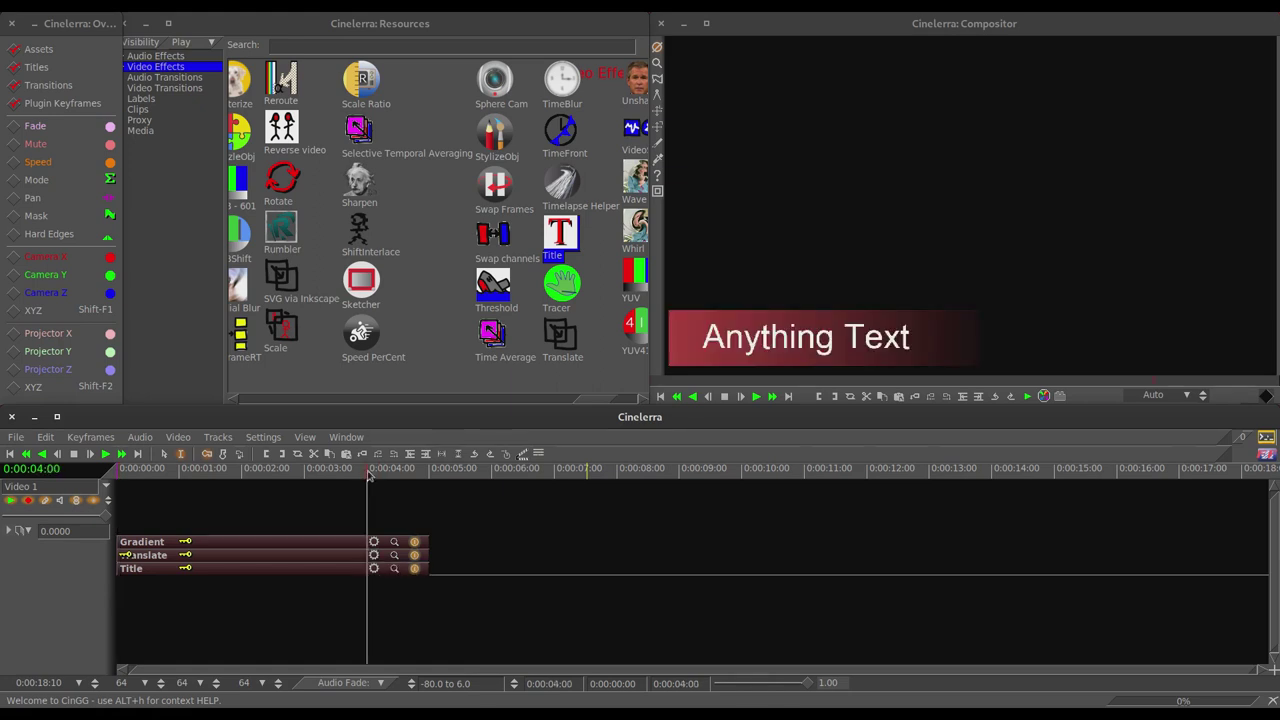
pyautogui.click(394, 555)
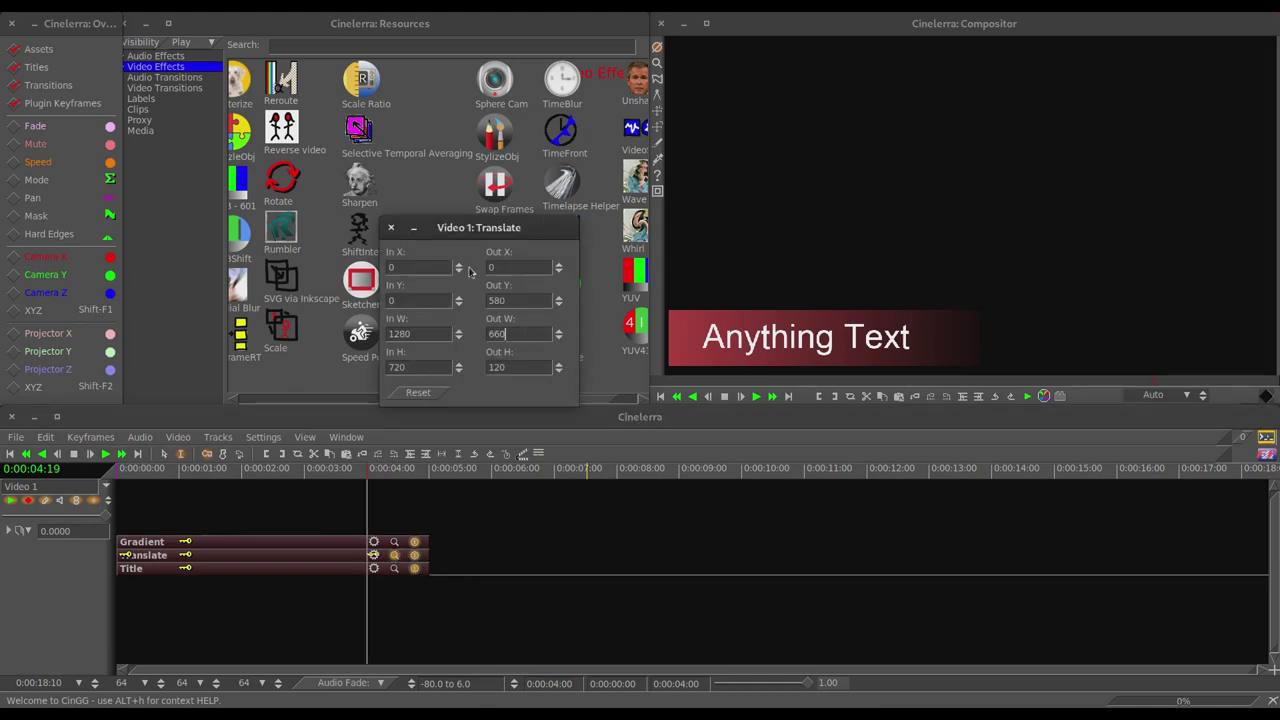
pyautogui.click(391, 229)
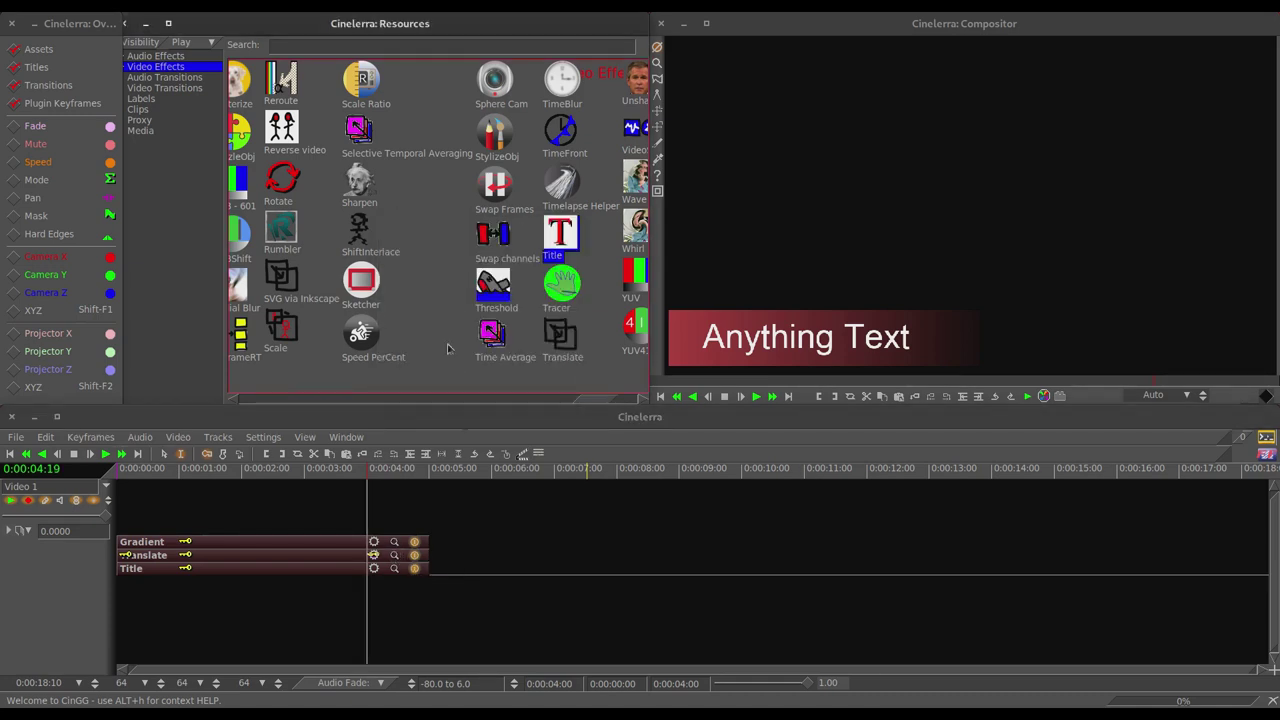
# Step: At 0:00:04:24 on the timeline, keyframe the Translate effect with an output width of 0
pyautogui.click(424, 555)
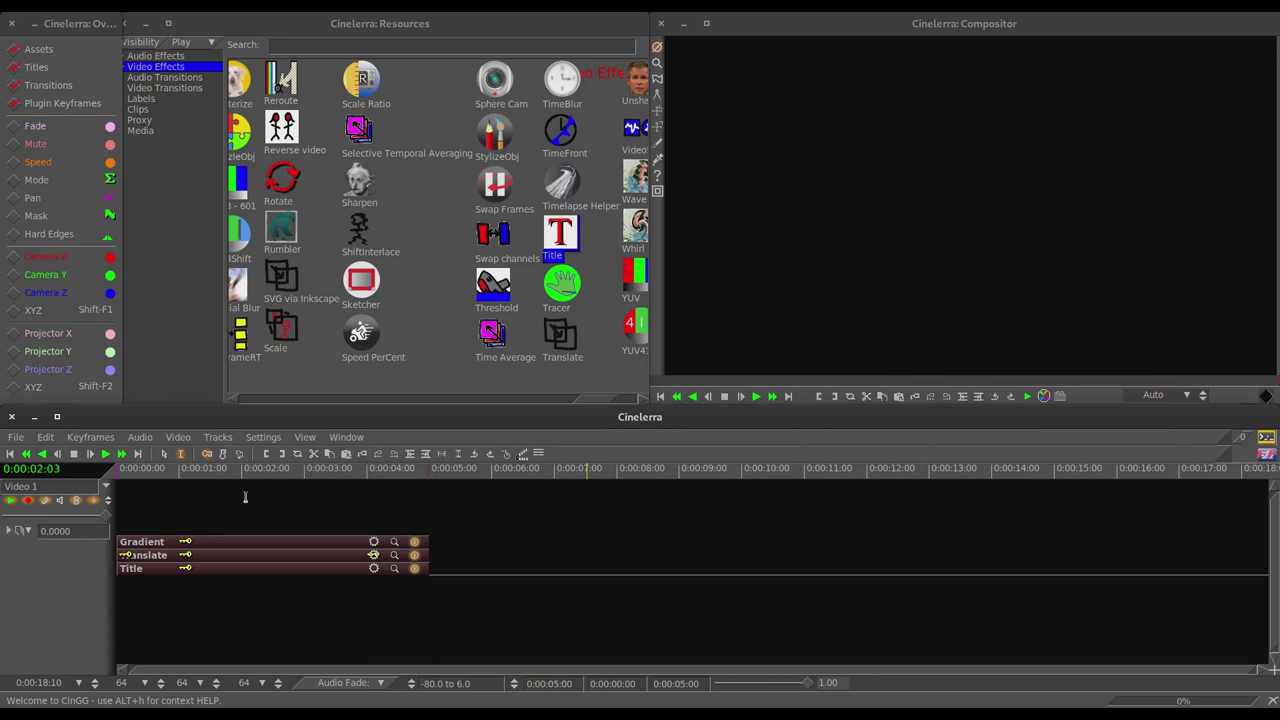
pyautogui.click(58, 454)
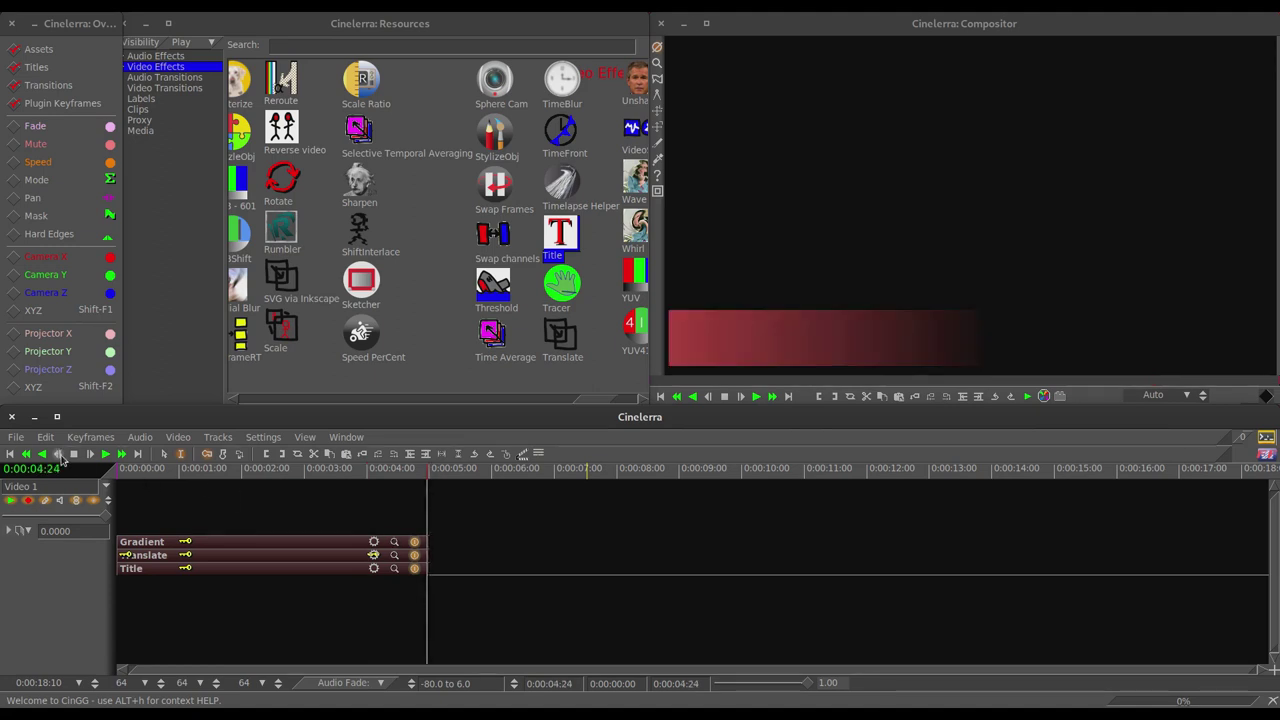
pyautogui.click(394, 556)
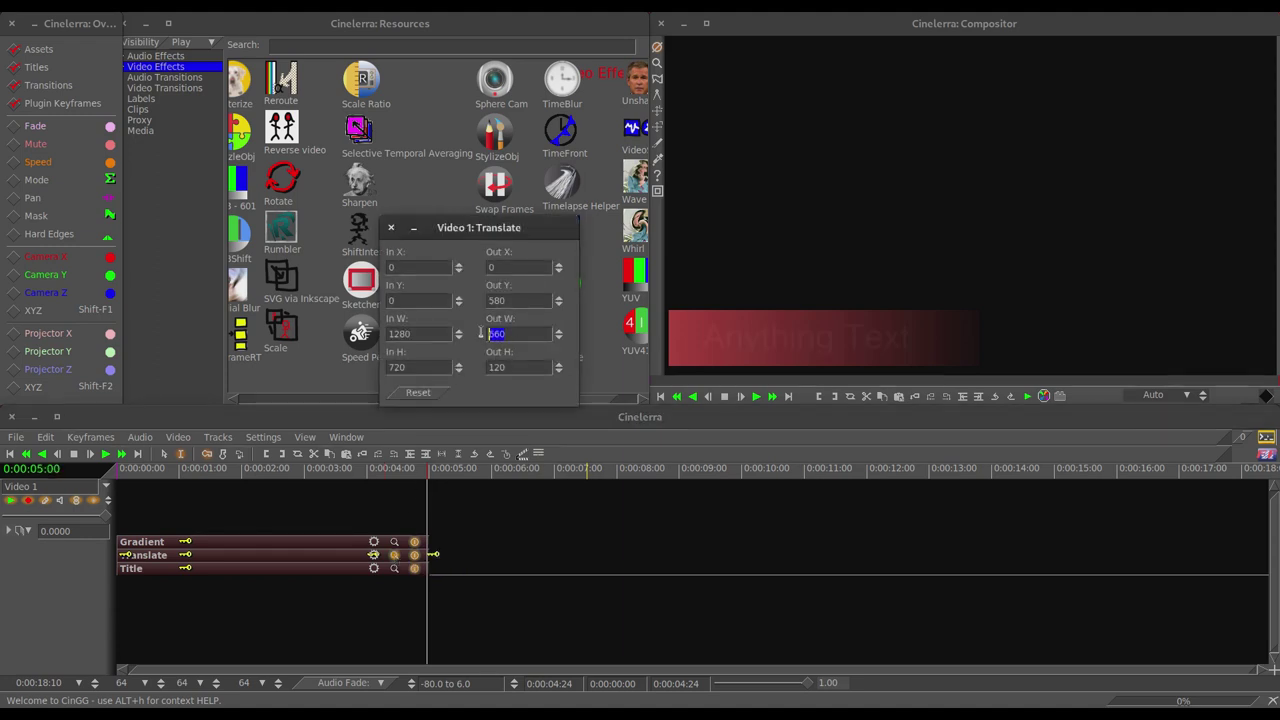
pyautogui.write('0')
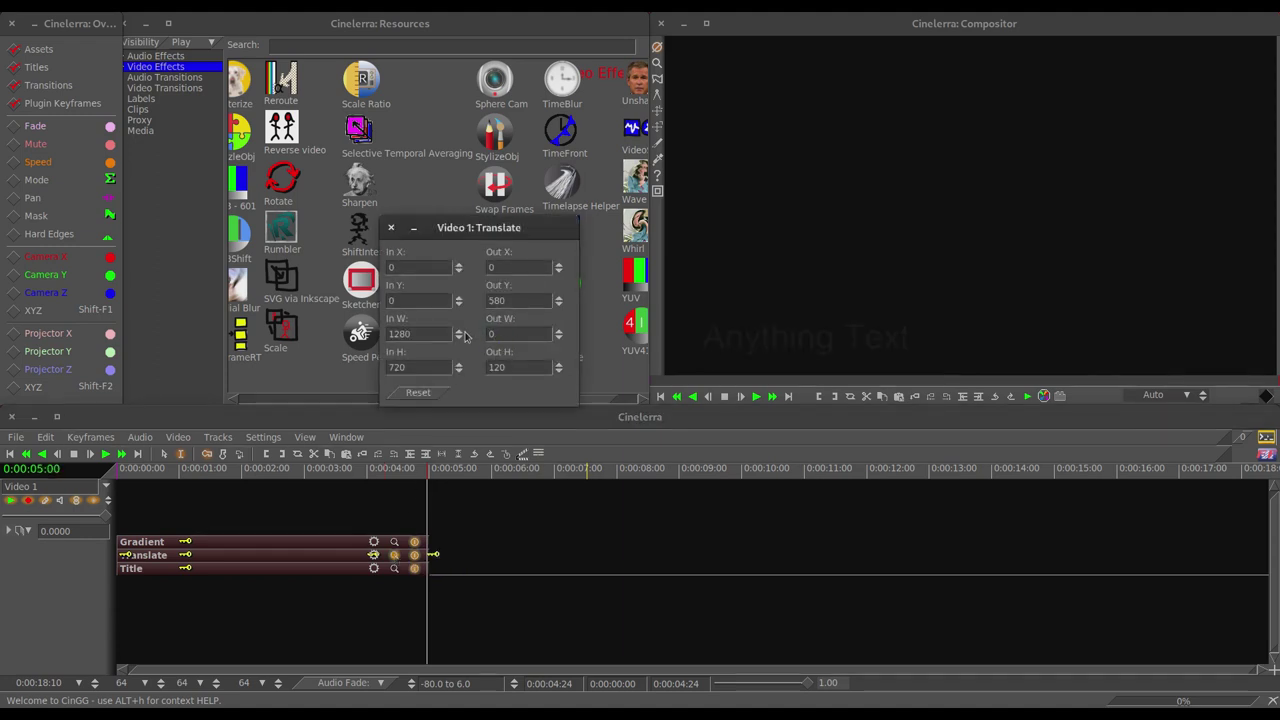
pyautogui.click(393, 230)
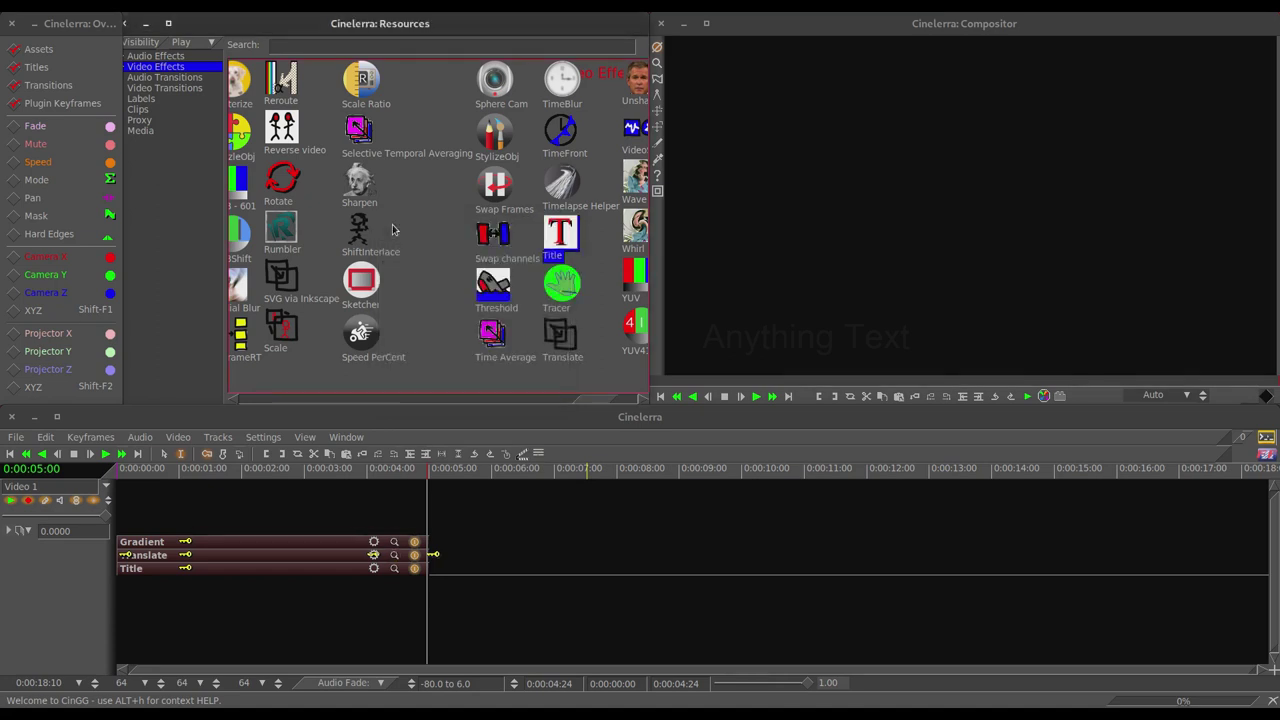
# Step: Play the title animation from the start of the timeline to check the keyframed bar and text
pyautogui.click(10, 454)
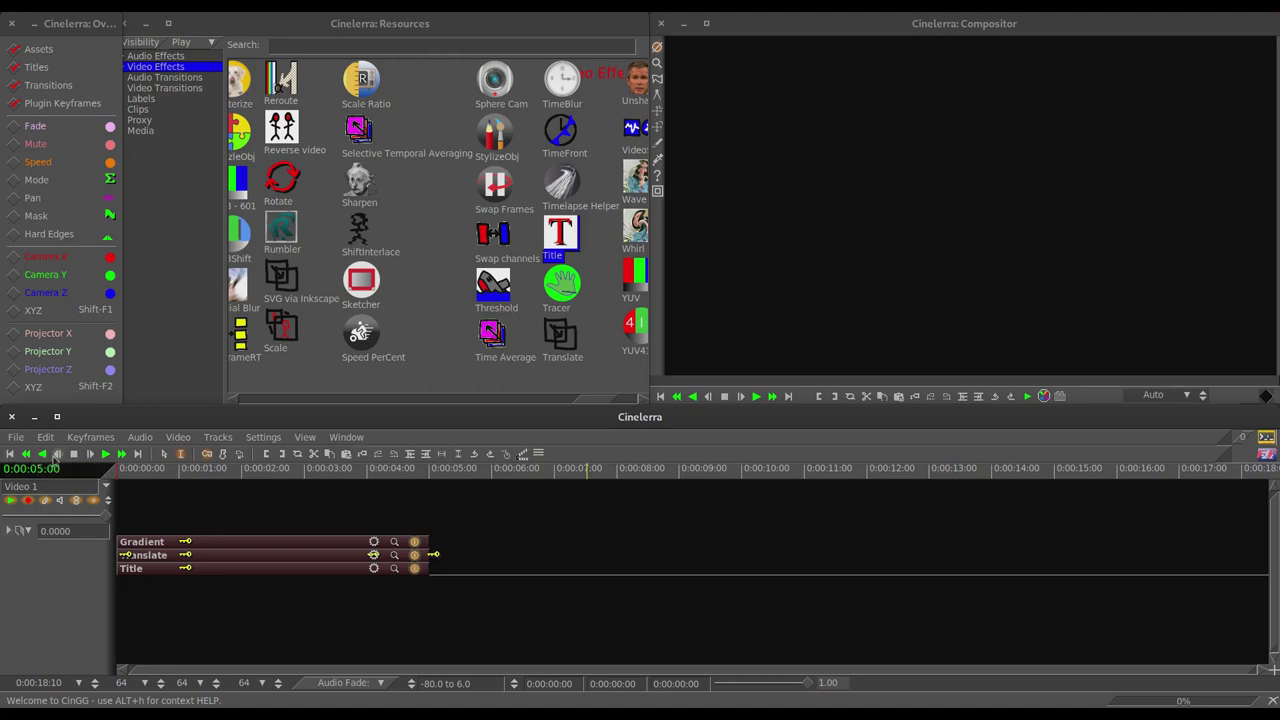
pyautogui.click(105, 455)
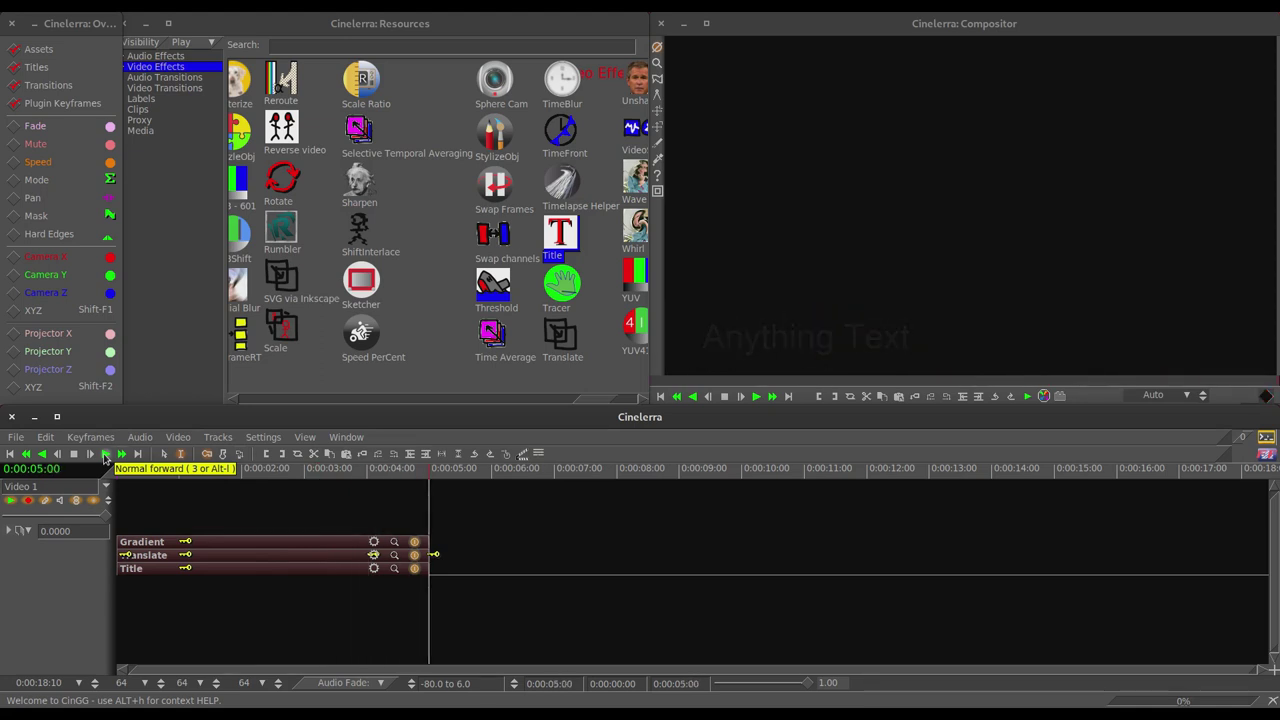
pyautogui.click(105, 455)
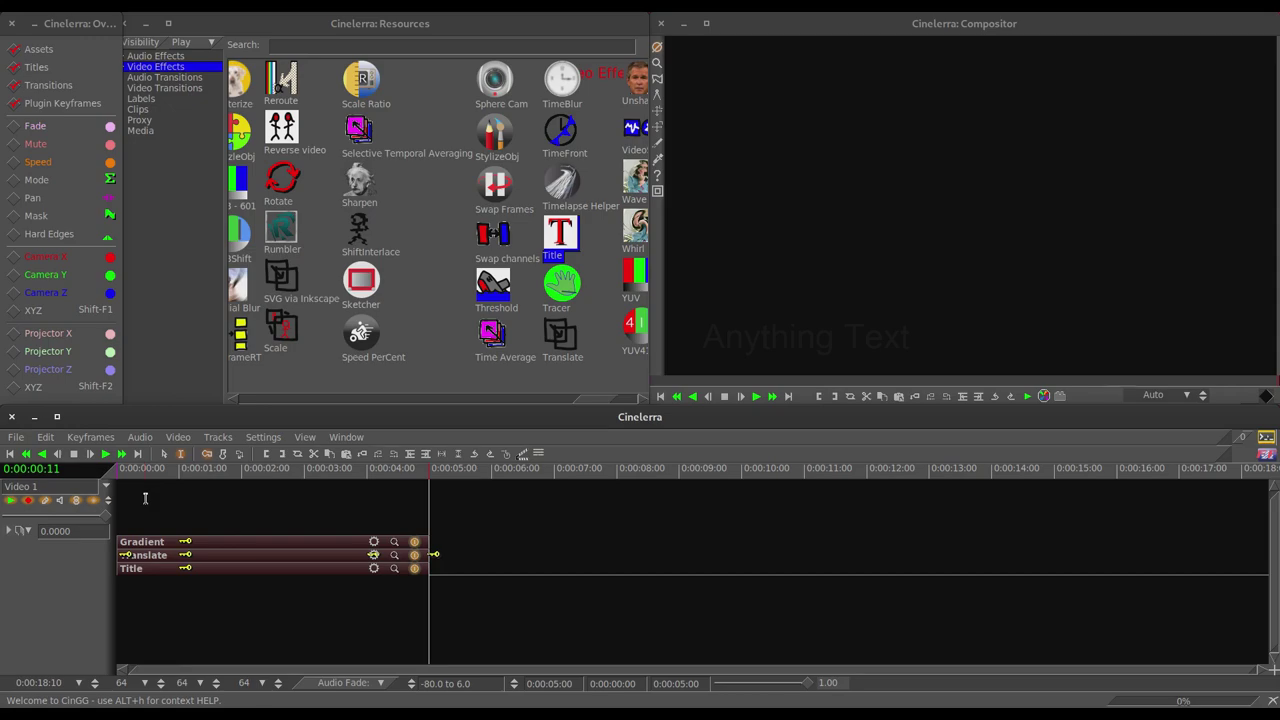